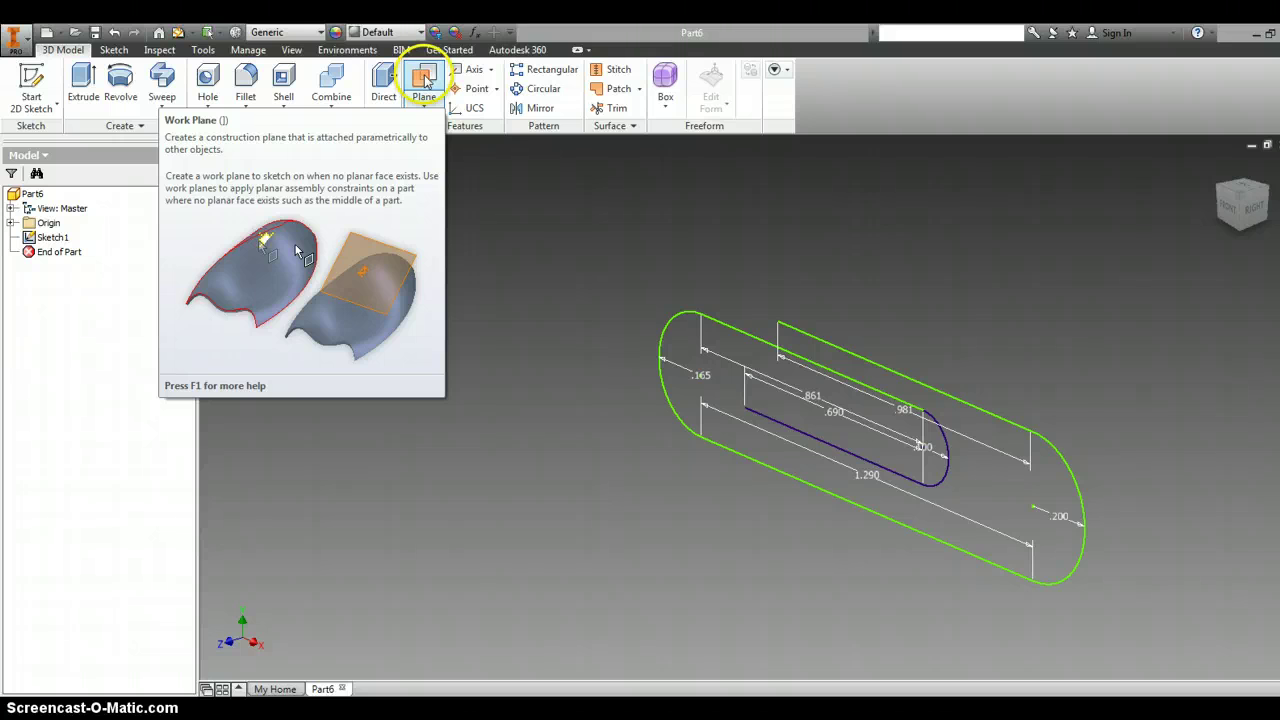
Create Work Plane1 at the upper path edge's endpoint, normal to that edge
click(425, 82)
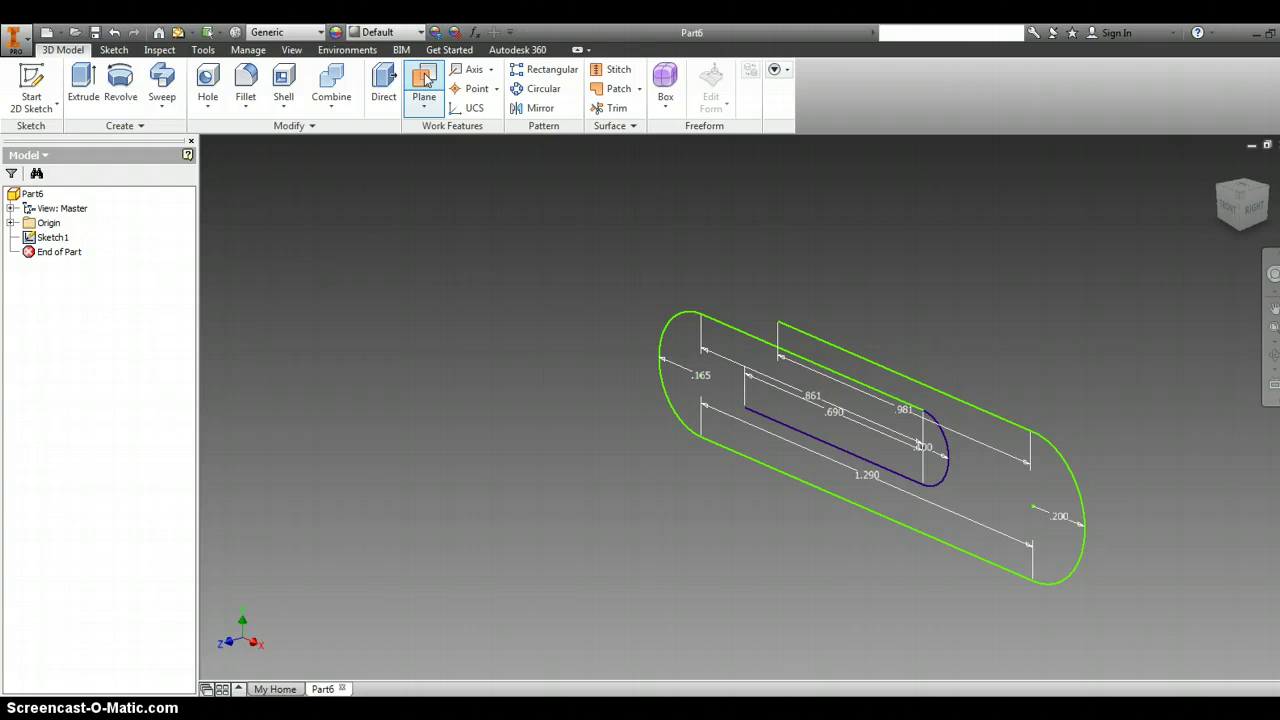
click(779, 324)
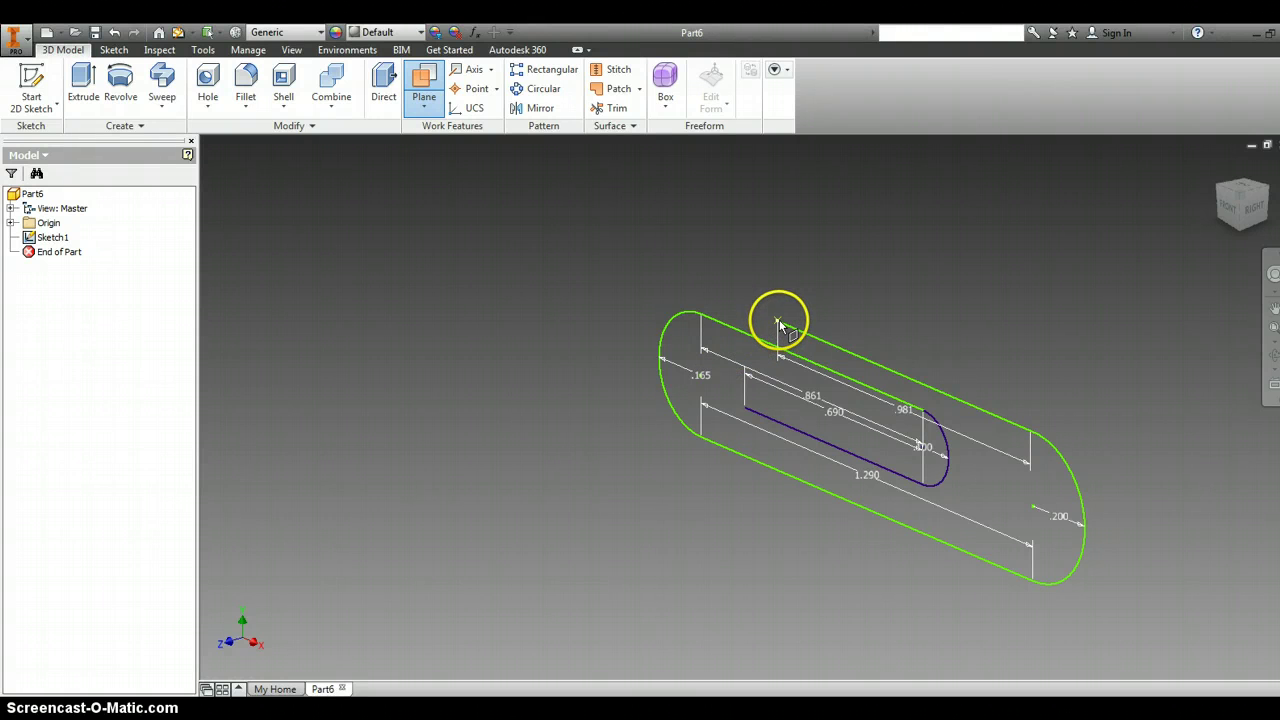
scroll(779, 324, up, 6)
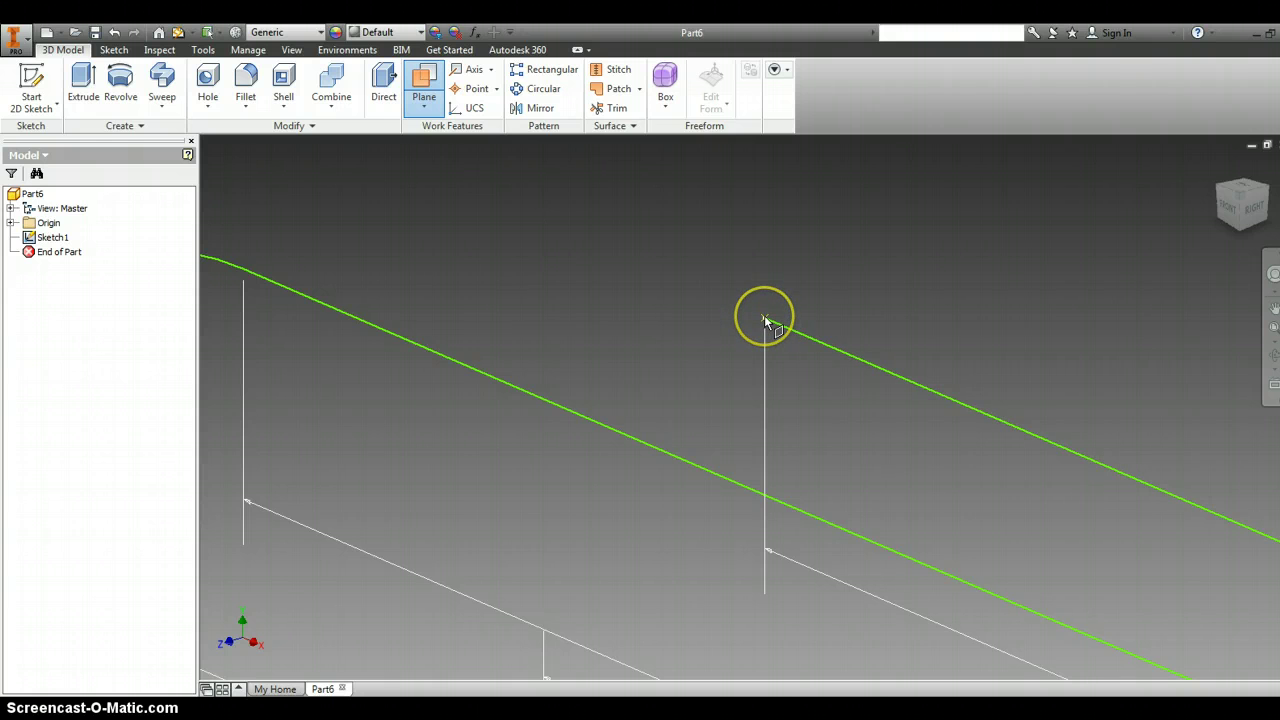
click(766, 321)
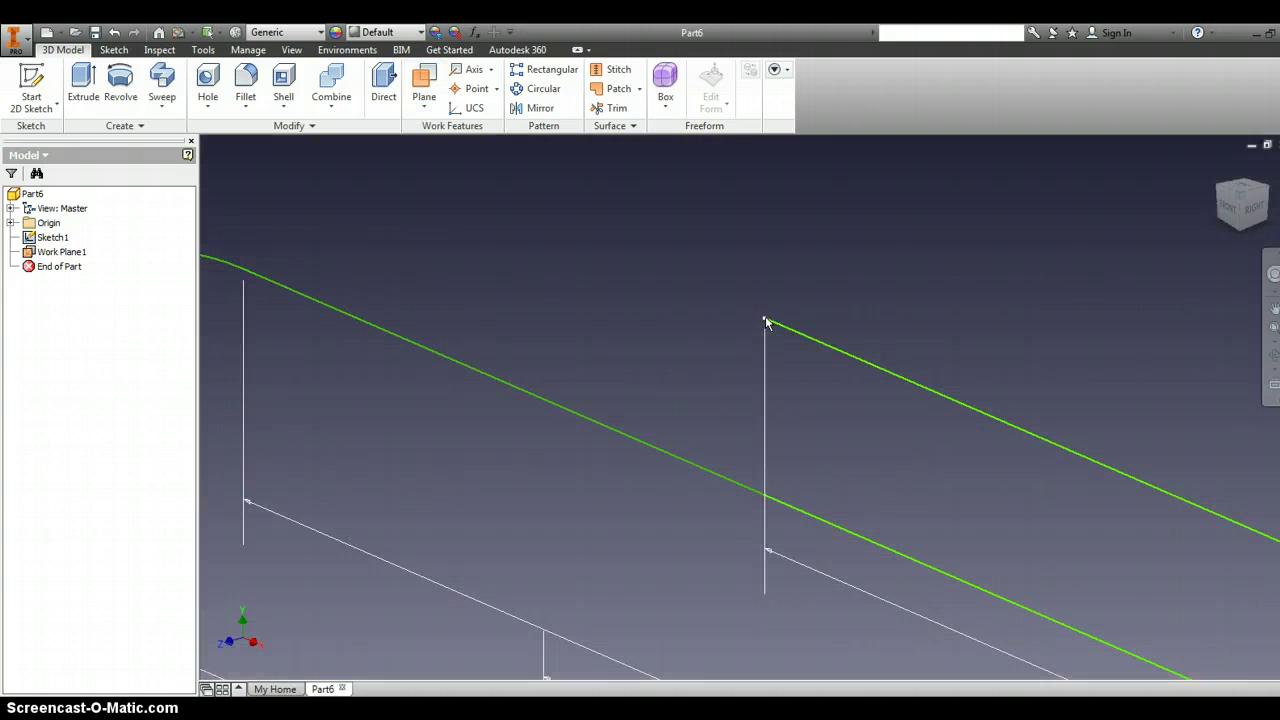
scroll(766, 321, down, 6)
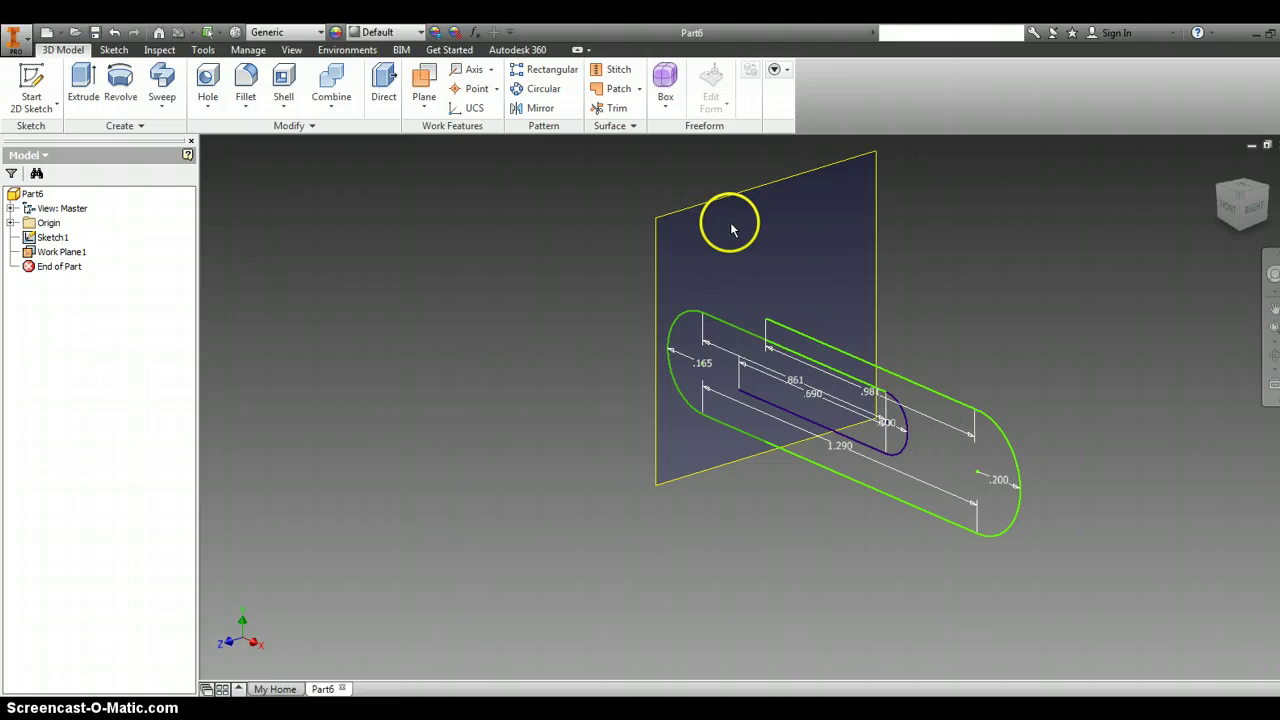
click(664, 220)
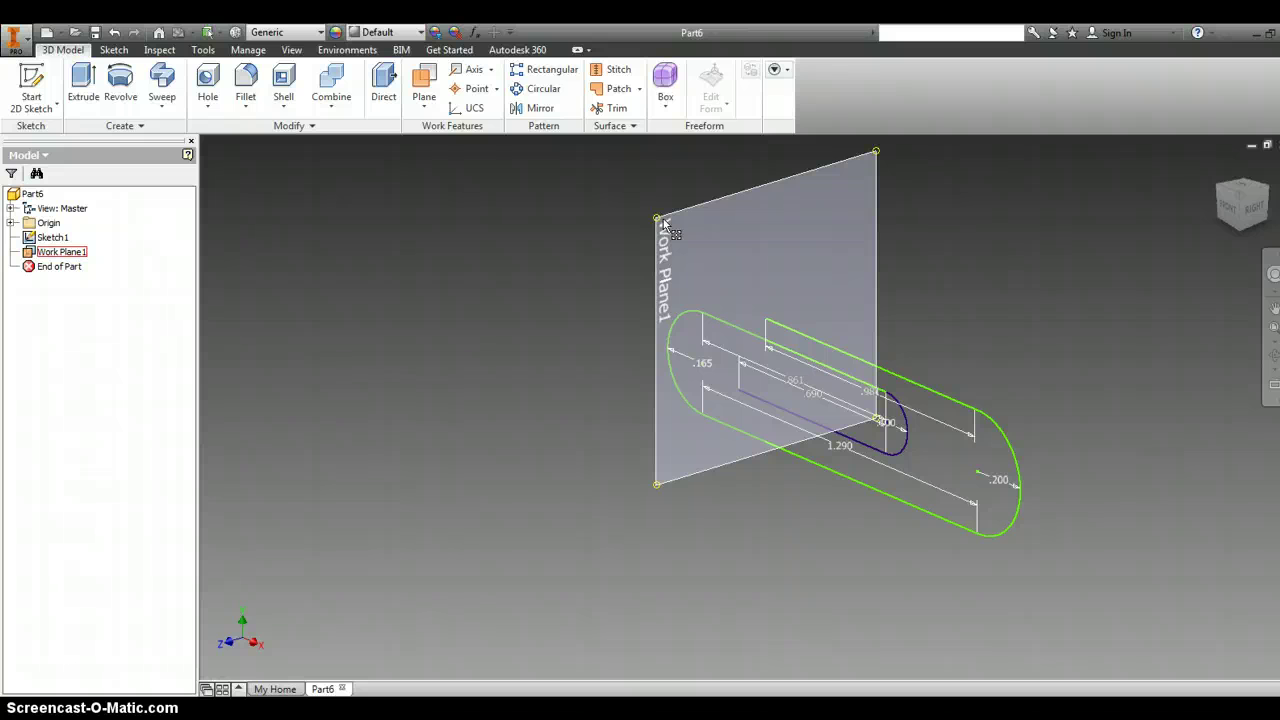
click(657, 220)
Start Sketch2 on Work Plane1 and orbit the view to check its orientation
right_click(657, 222)
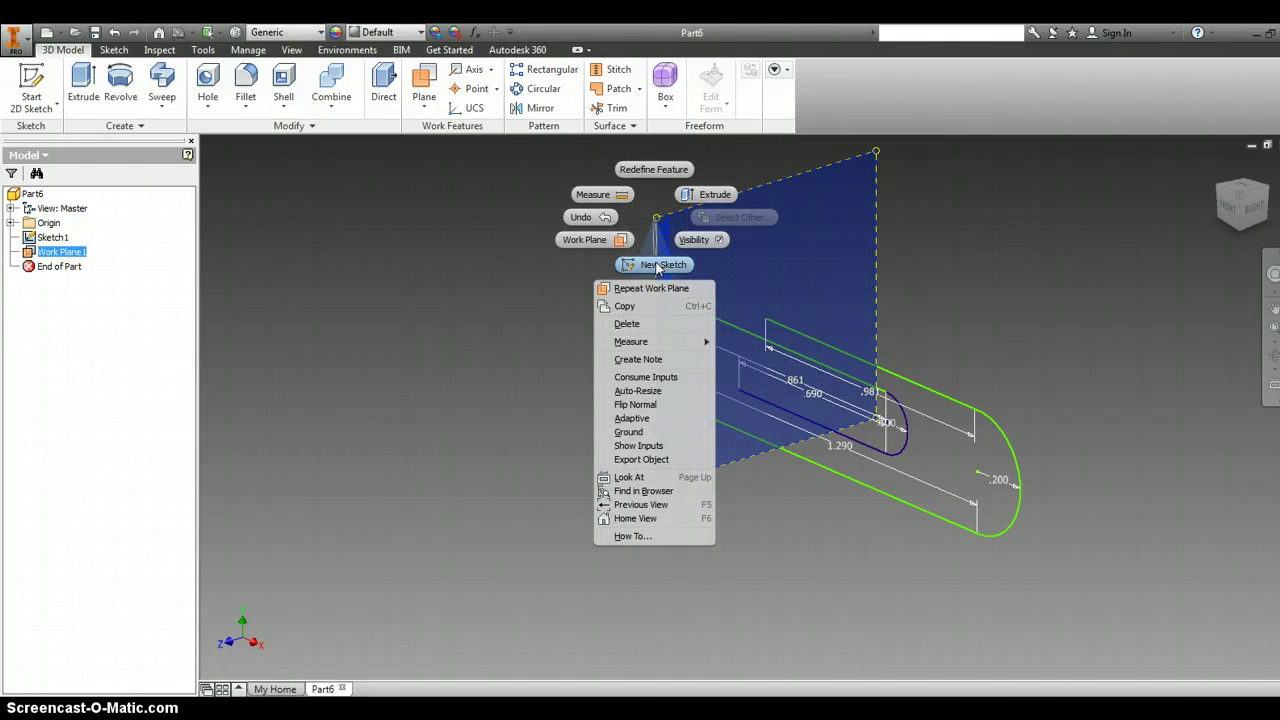
click(657, 265)
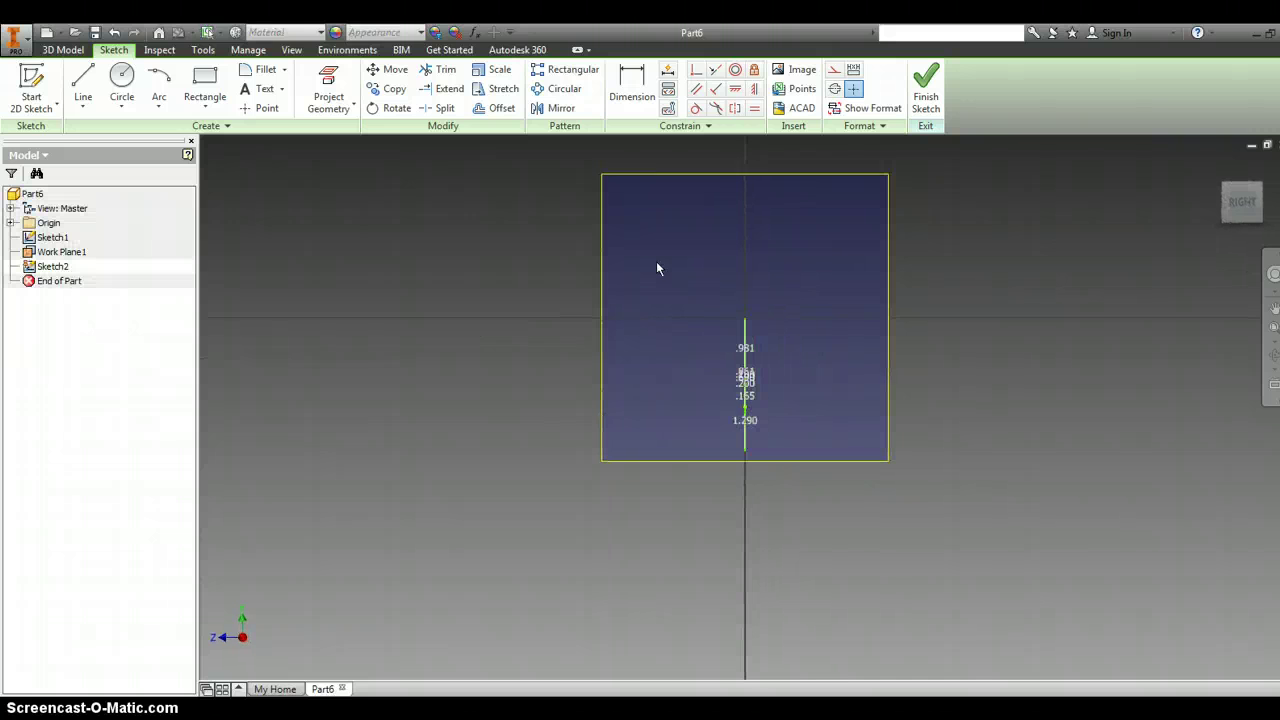
mouse_move(1234, 229)
mouse_down()
mouse_move(1237, 209)
mouse_move(1220, 232)
mouse_up()
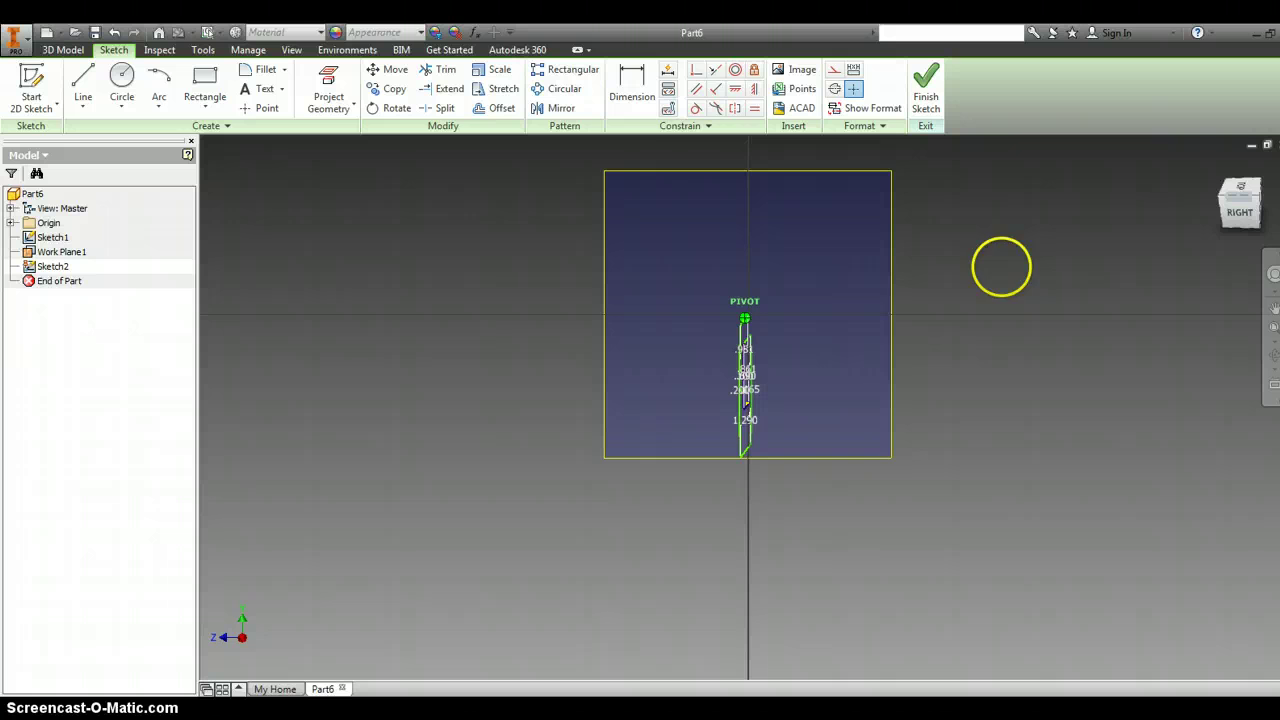
mouse_move(909, 328)
mouse_down()
mouse_move(766, 329)
mouse_move(1240, 200)
mouse_up()
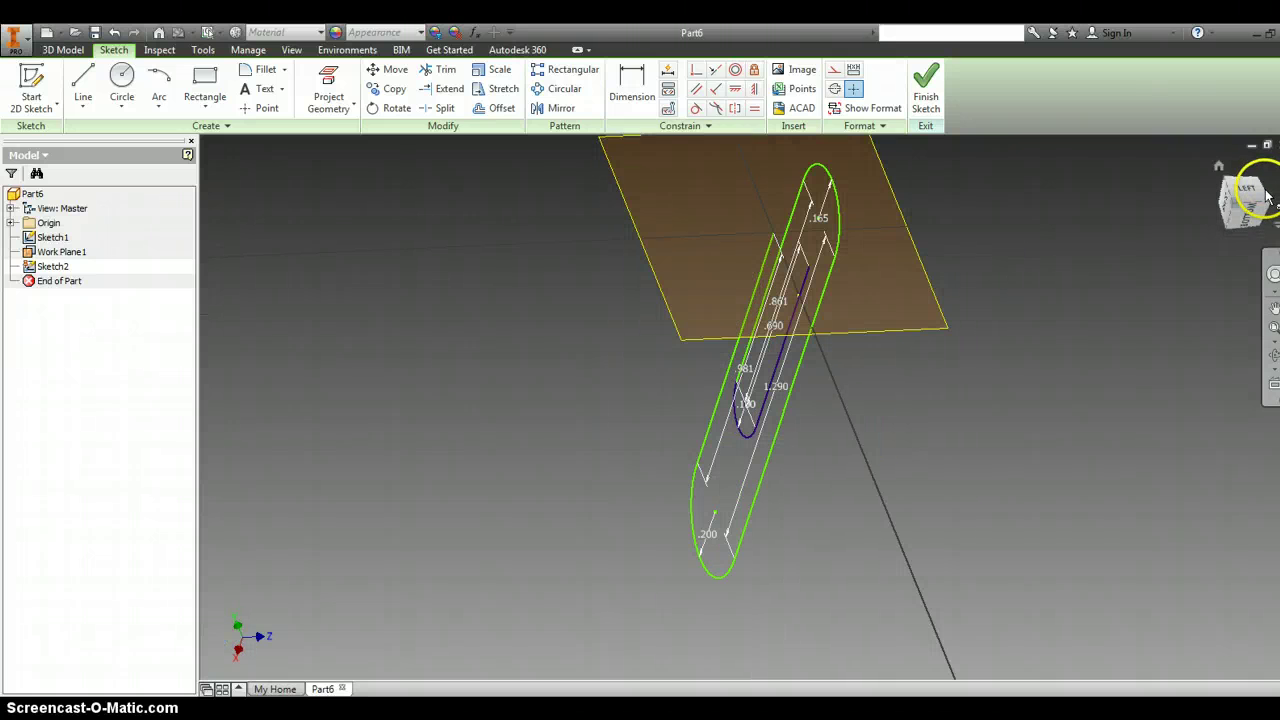
click(1231, 214)
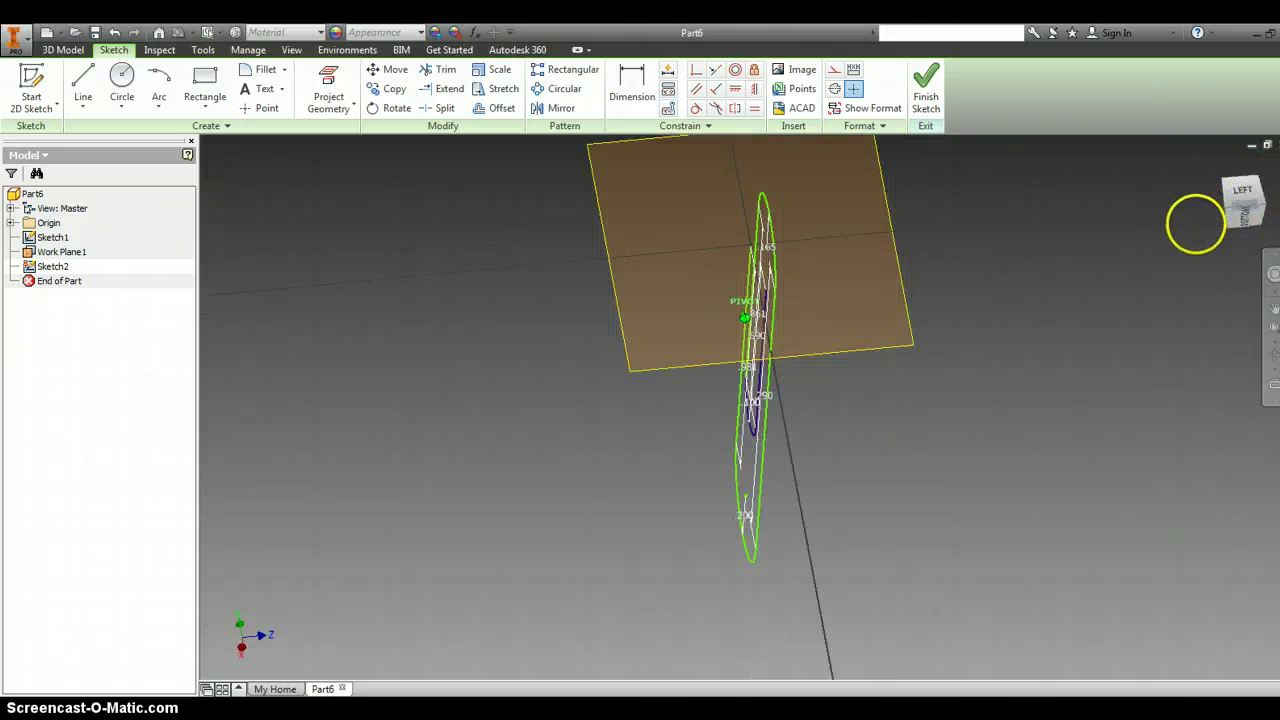
key(F5)
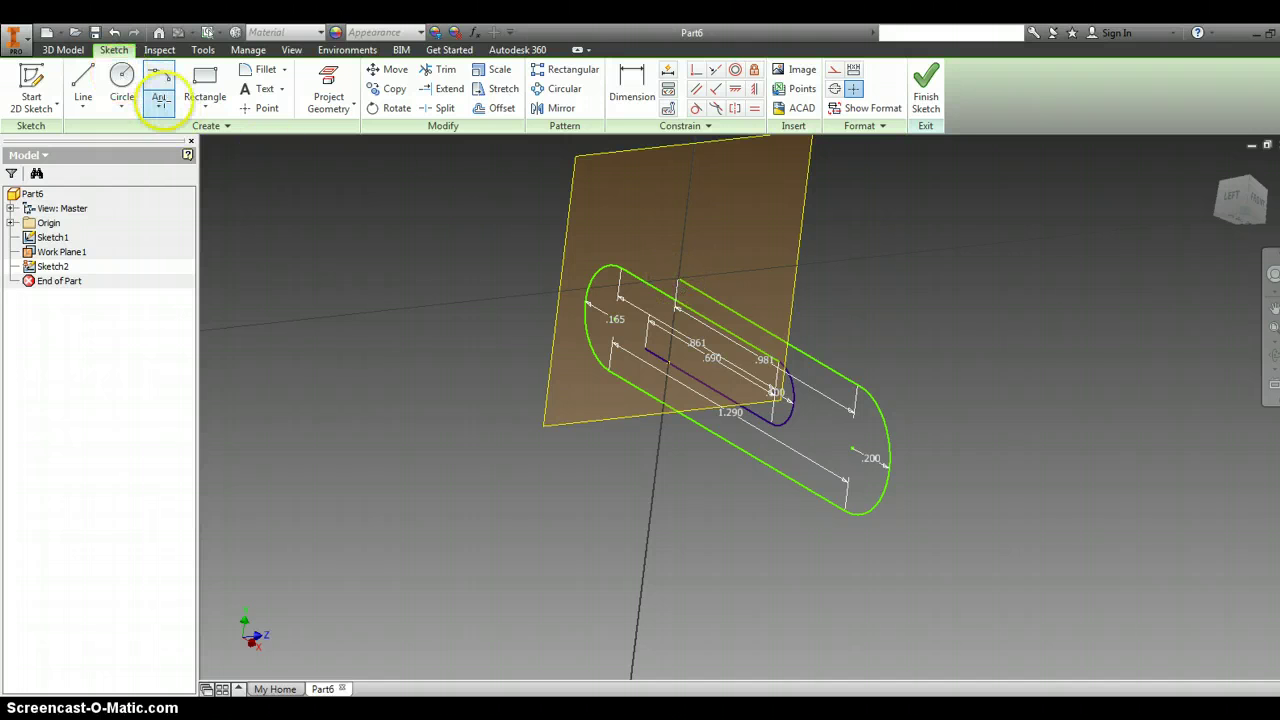
Draw a .04-diameter circle at the Sketch2 origin and finish the sketch
key(c)
scroll(668, 278, up, 5)
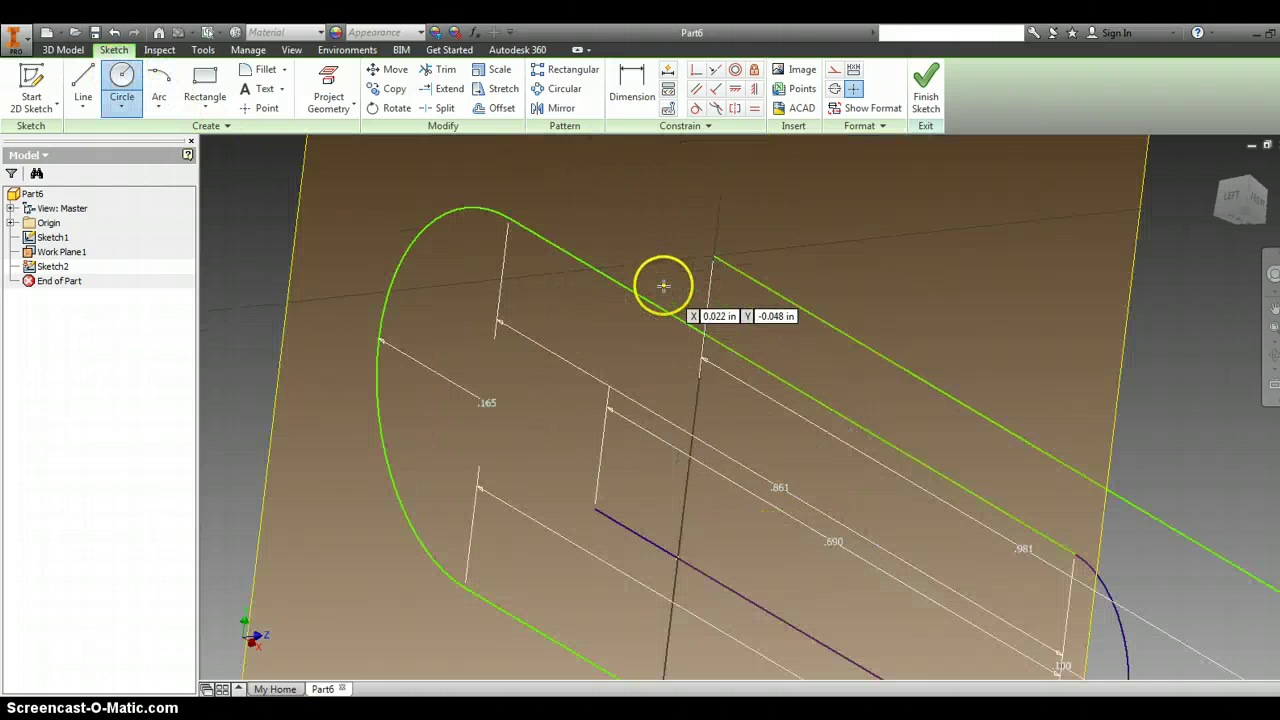
click(713, 256)
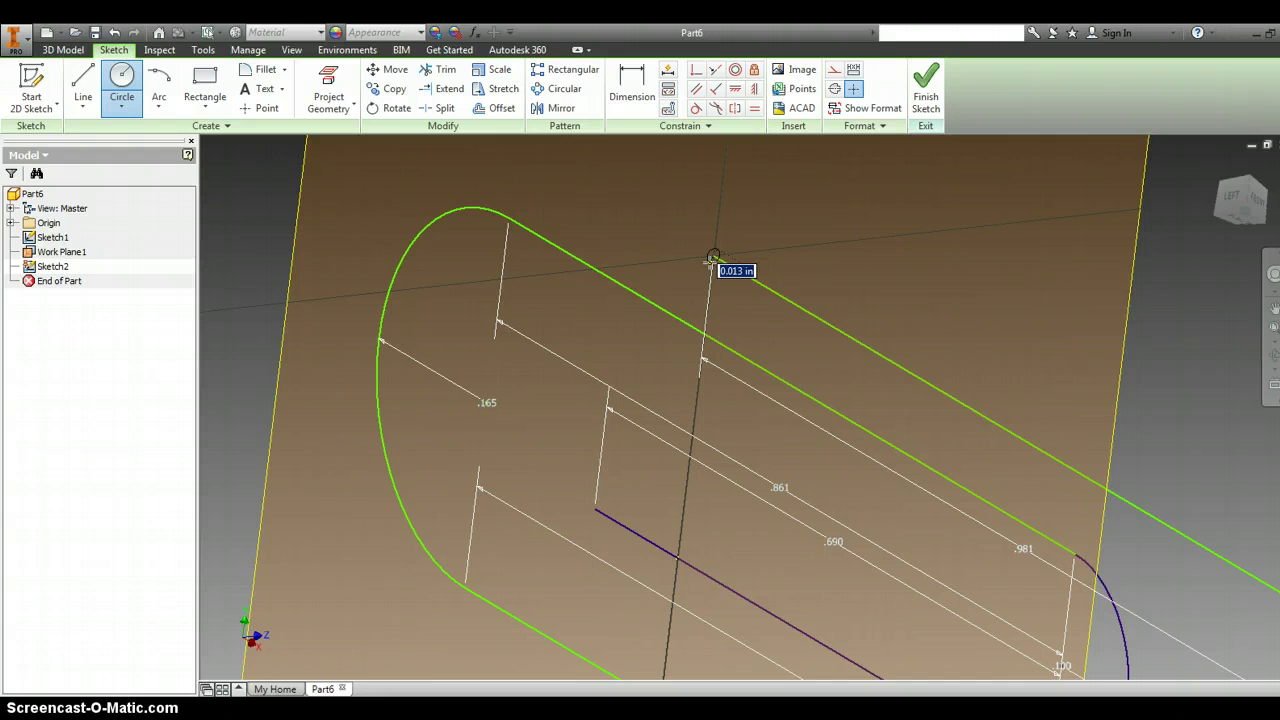
text(.040)
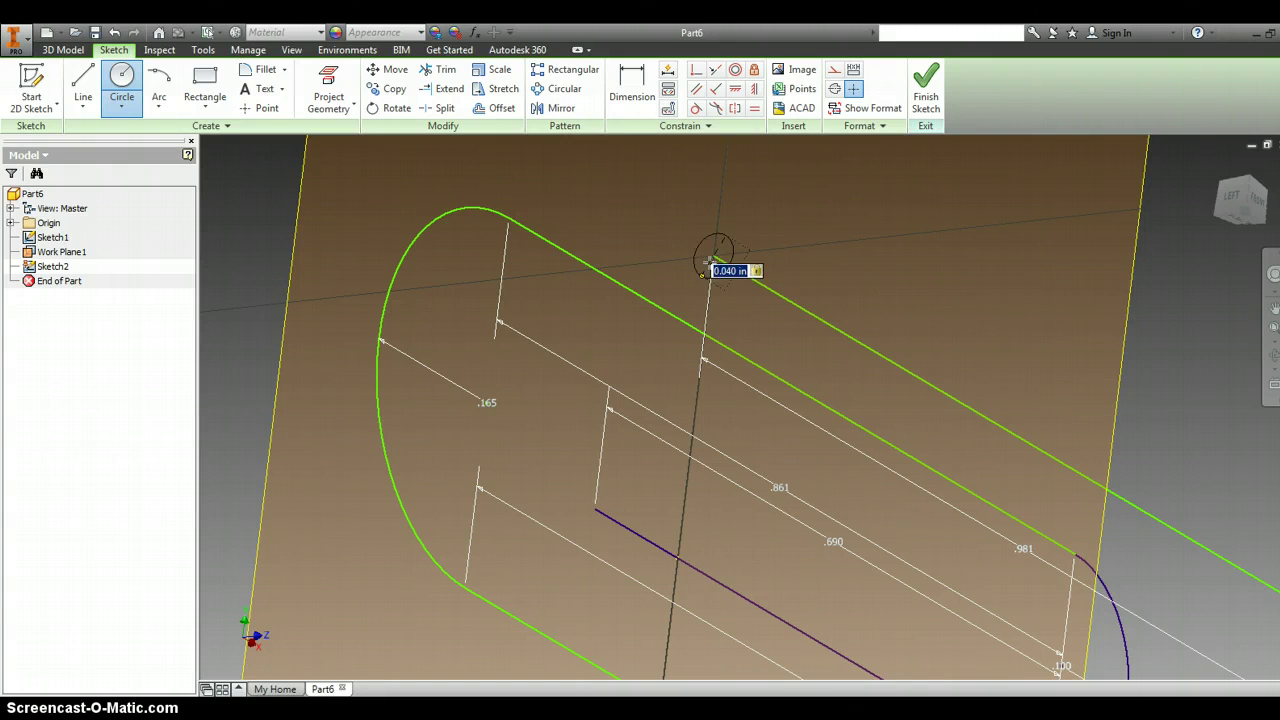
key(Return)
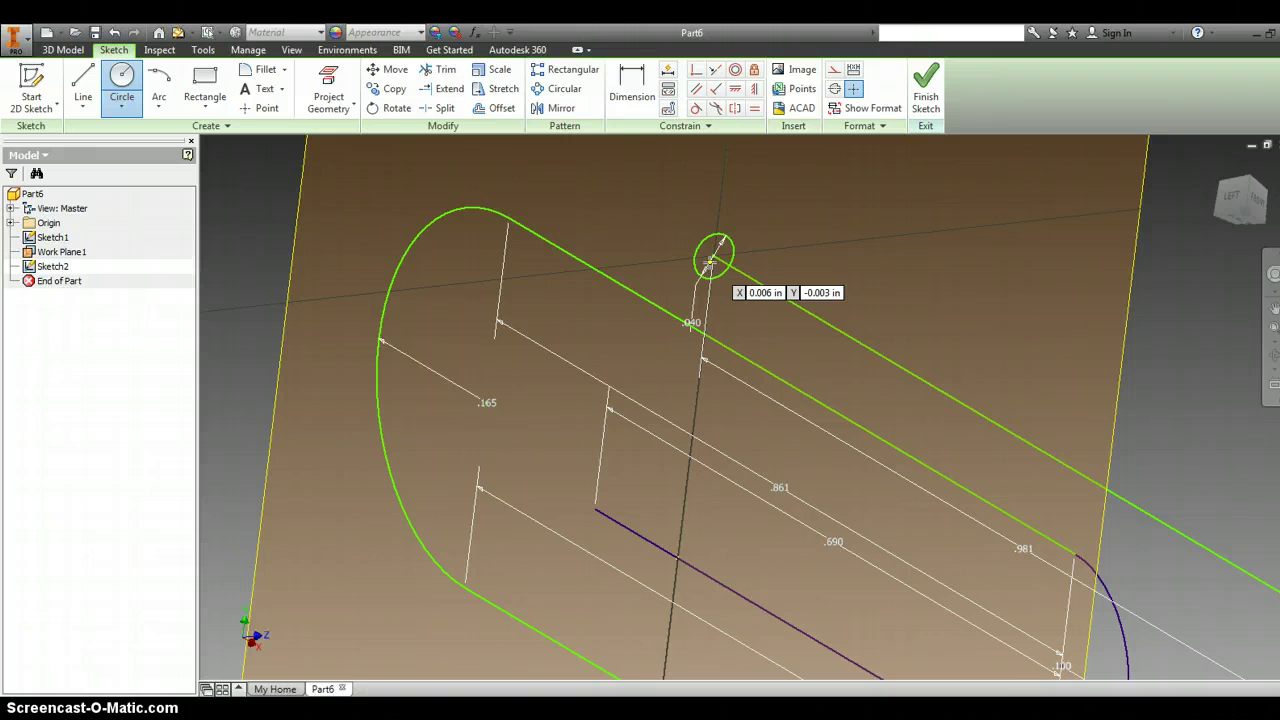
click(927, 100)
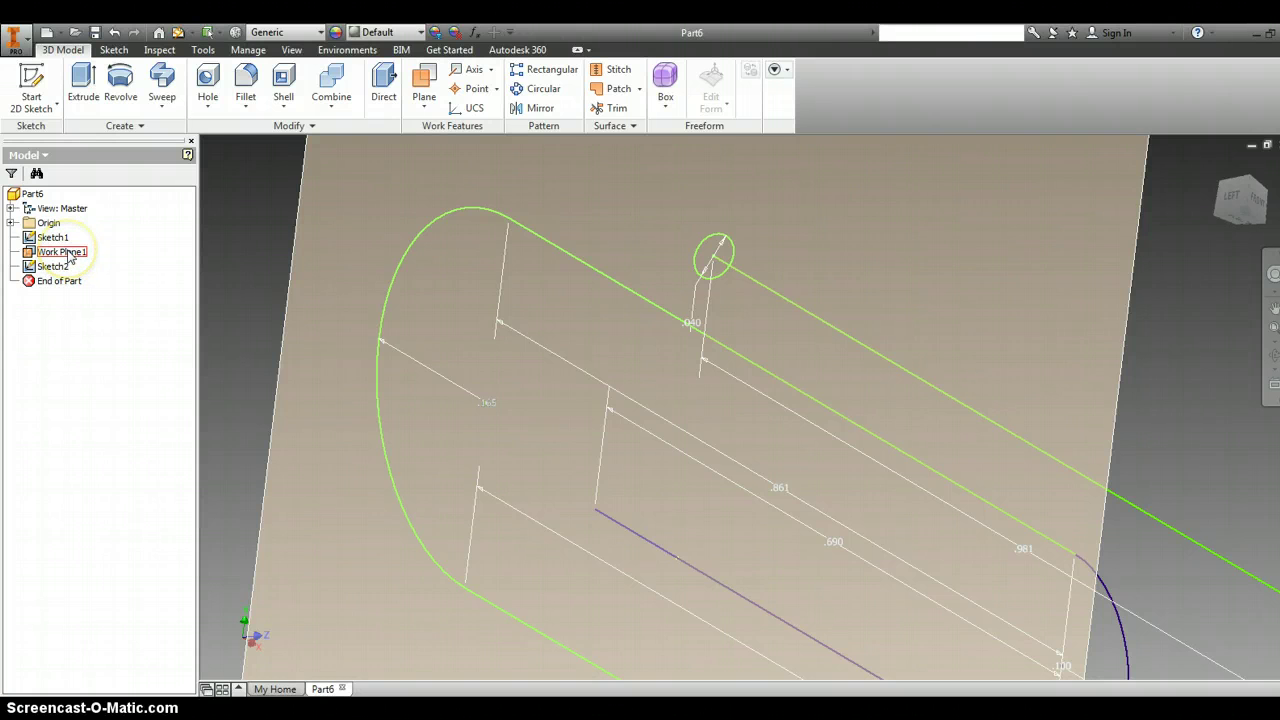
Turn off Work Plane1's visibility and zoom out to the whole clip path
right_click(70, 258)
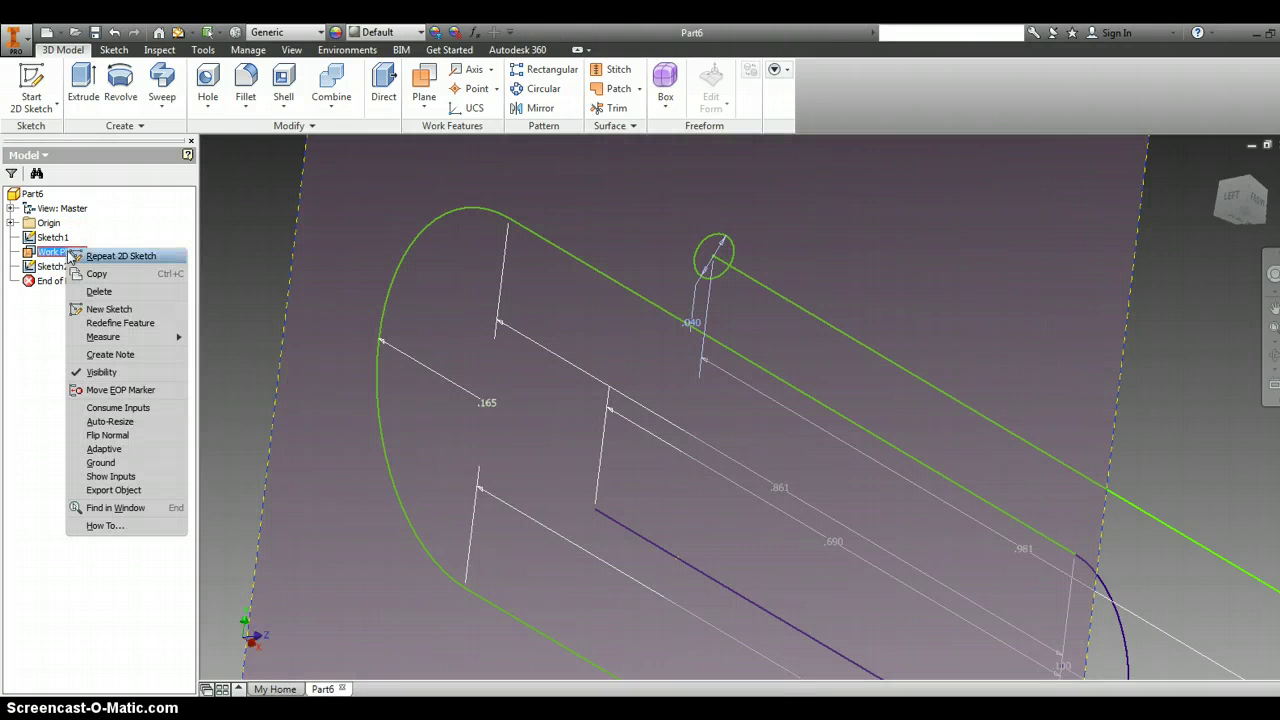
click(77, 372)
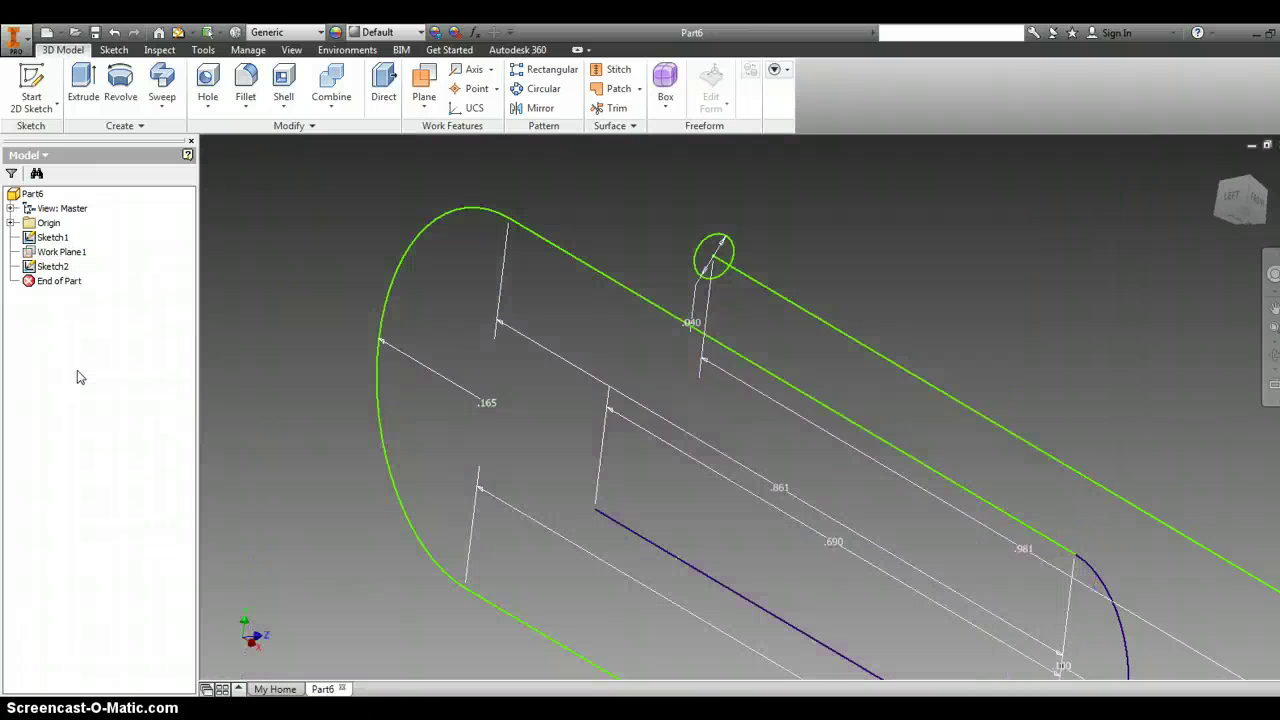
scroll(442, 447, down, 2)
scroll(442, 447, down, 3)
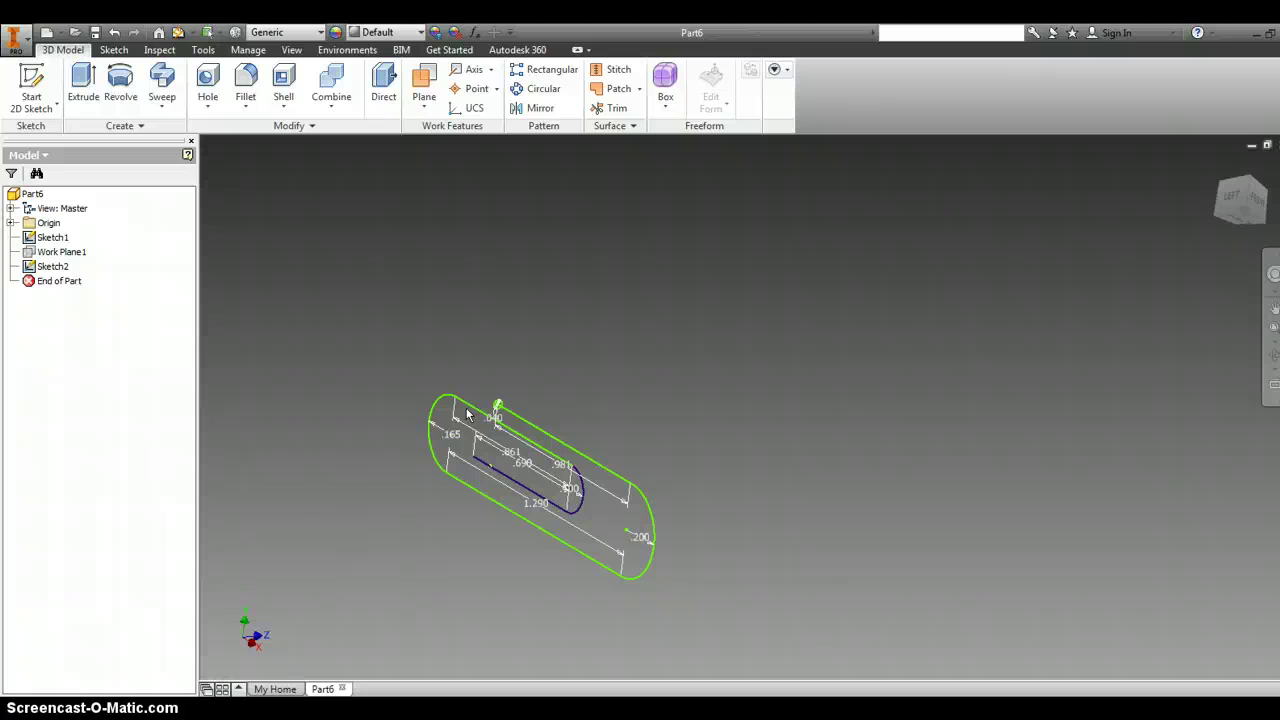
Create Sweep1 using the .04 circle as profile and the clip outline as path
click(466, 405)
click(457, 432)
click(462, 405)
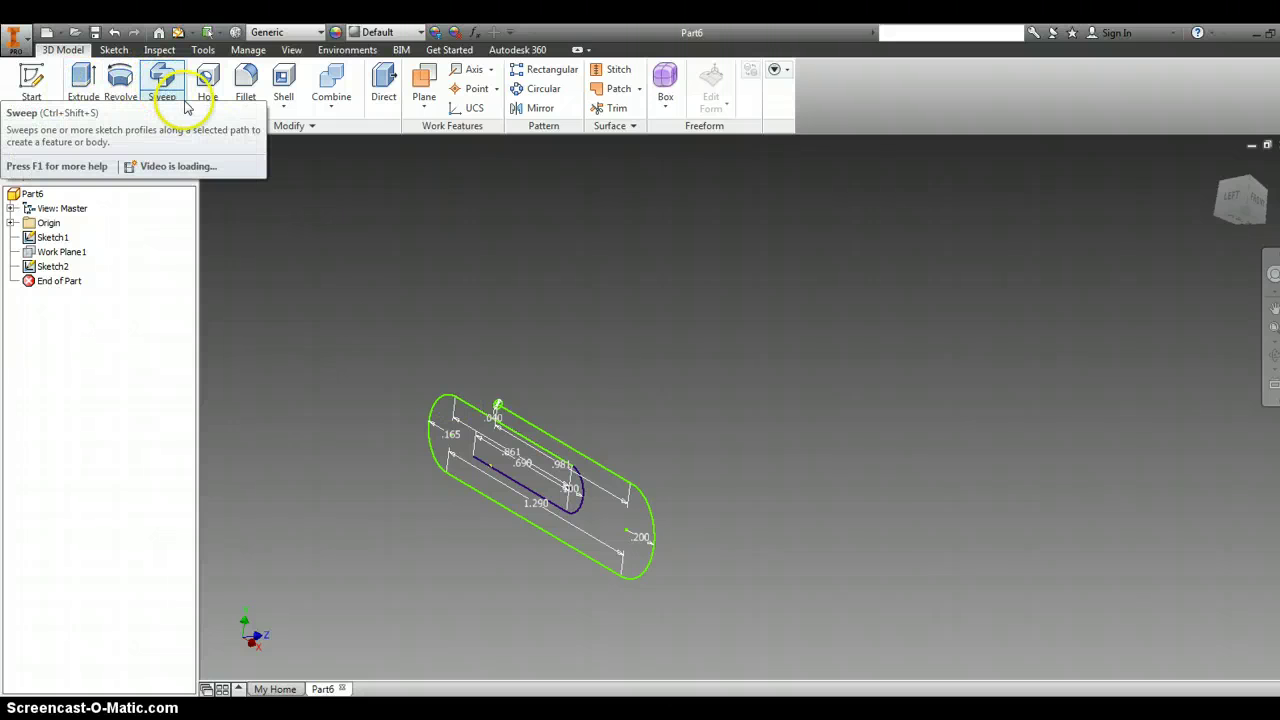
click(163, 100)
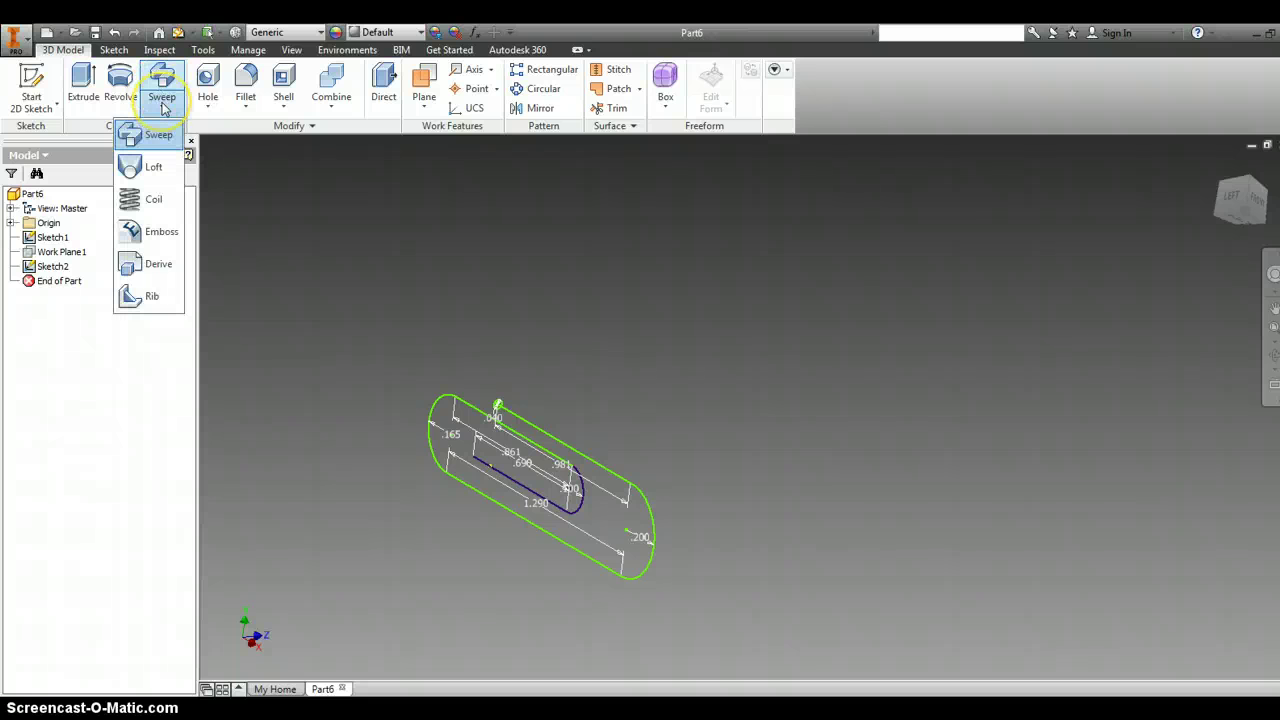
click(157, 133)
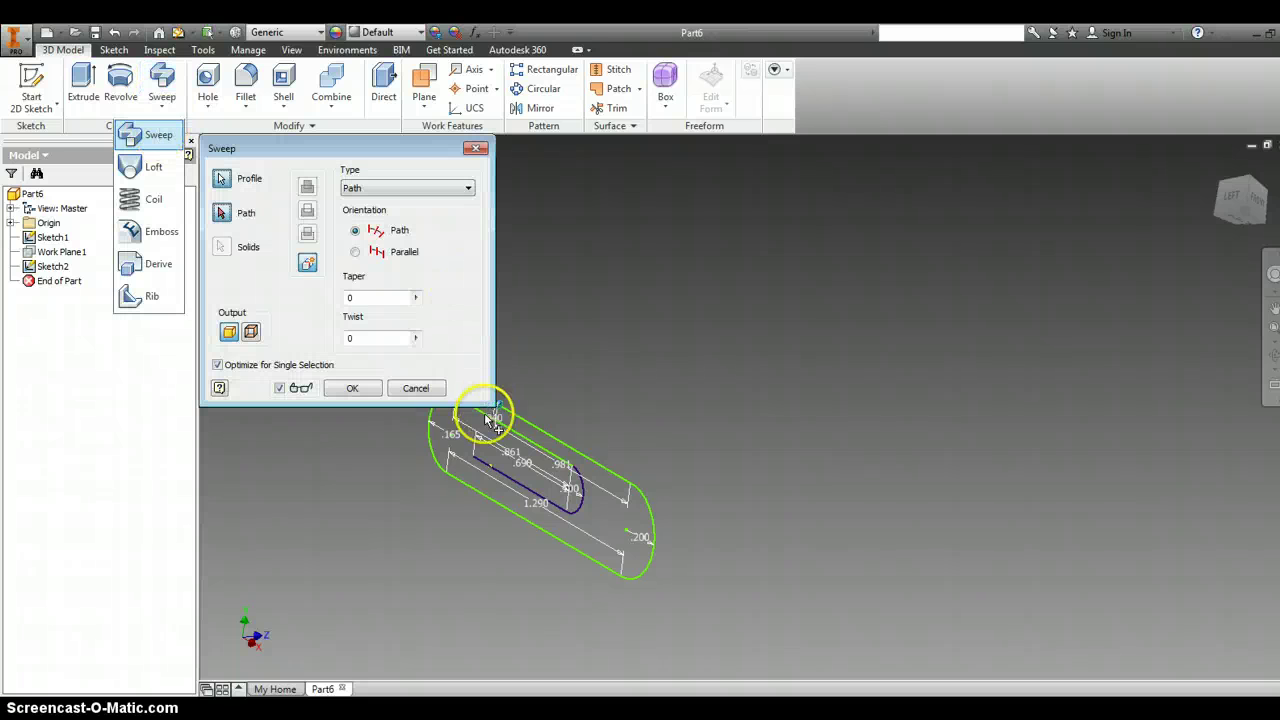
drag(437, 146, 287, 148)
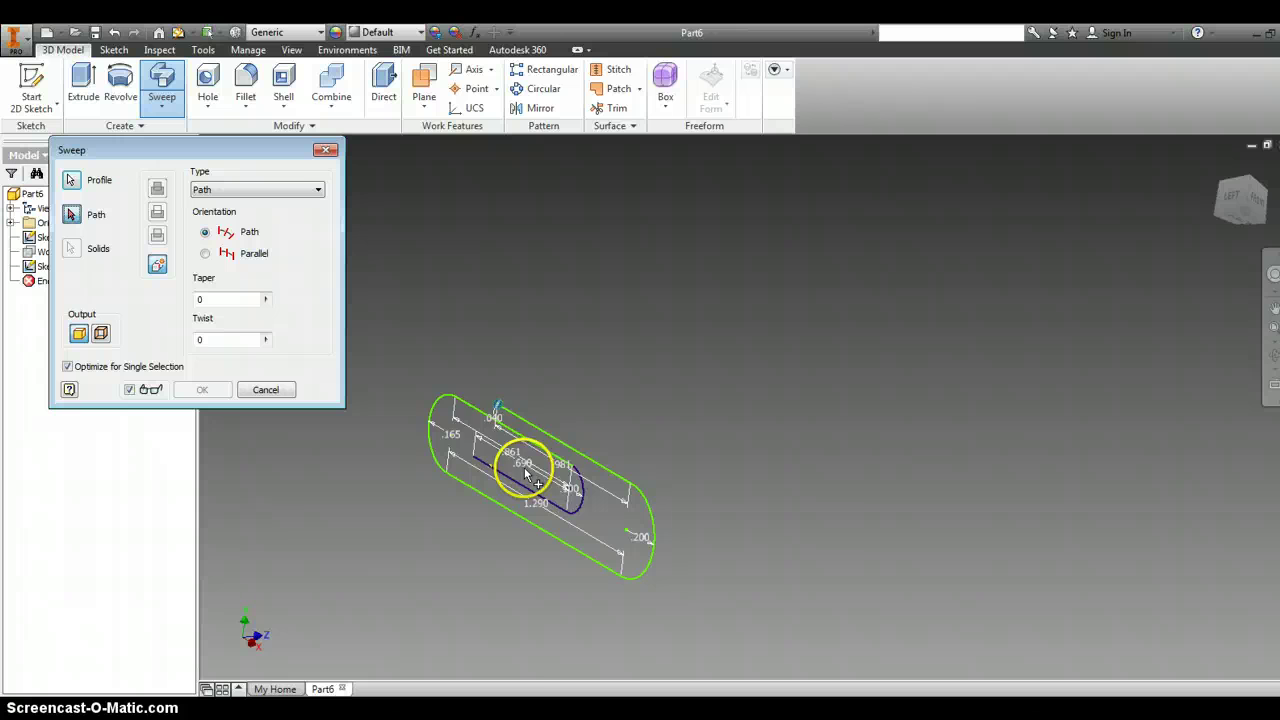
scroll(483, 405, up, 4)
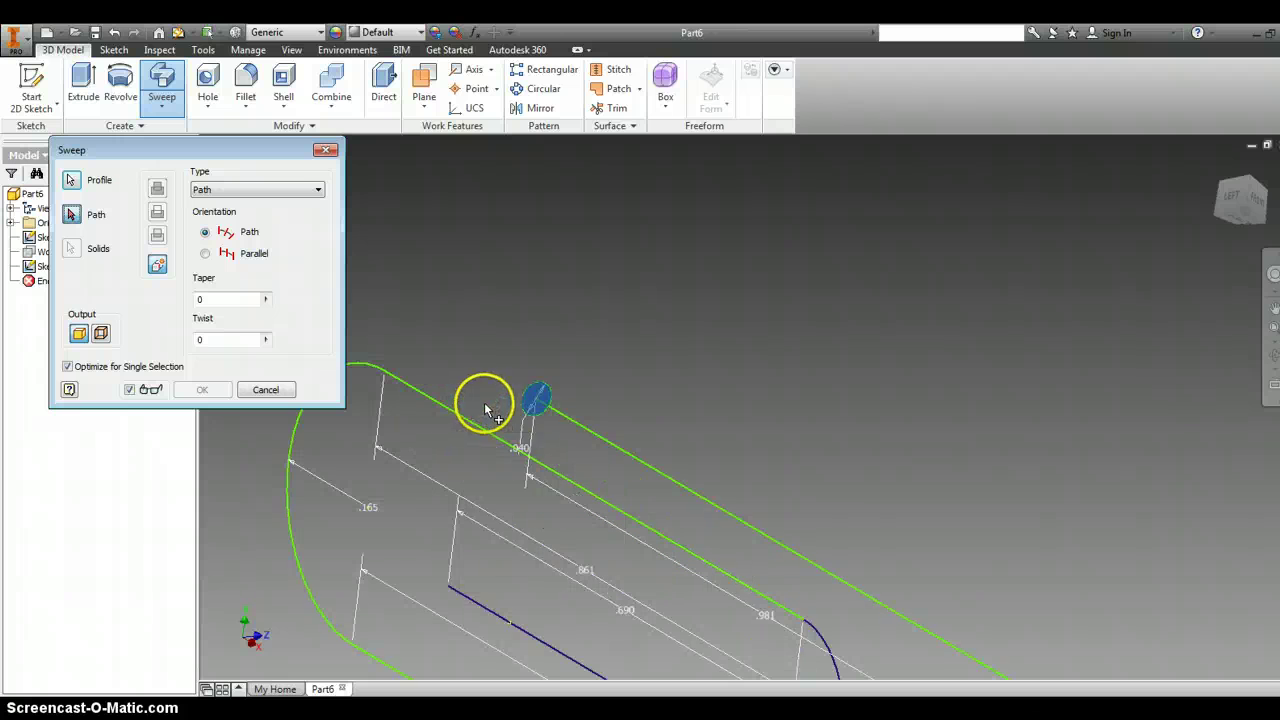
click(551, 401)
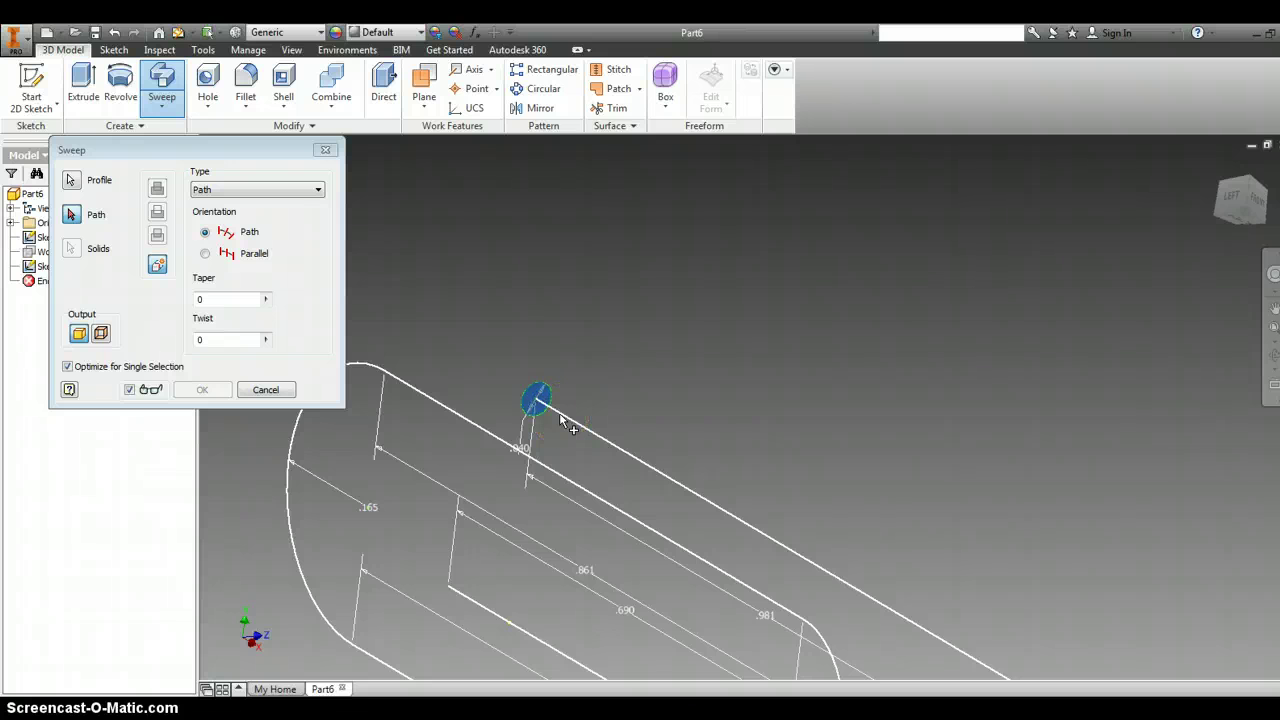
click(563, 418)
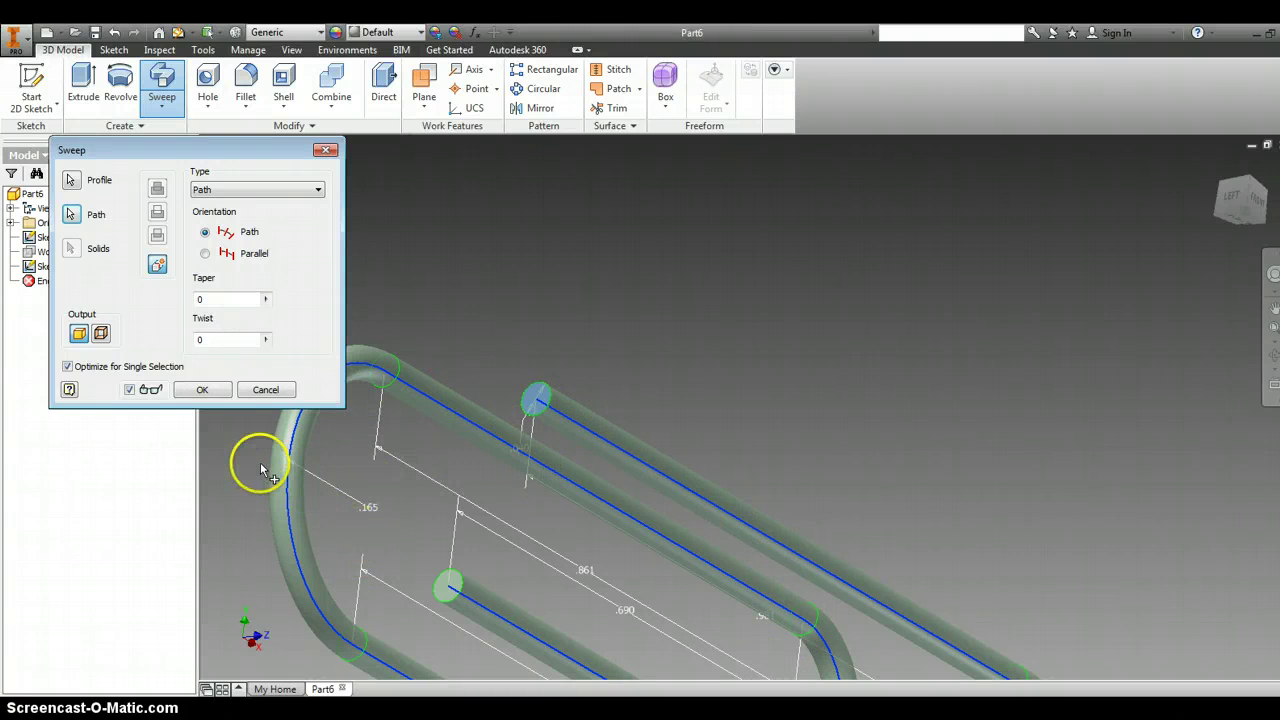
click(205, 390)
scroll(488, 466, down, 5)
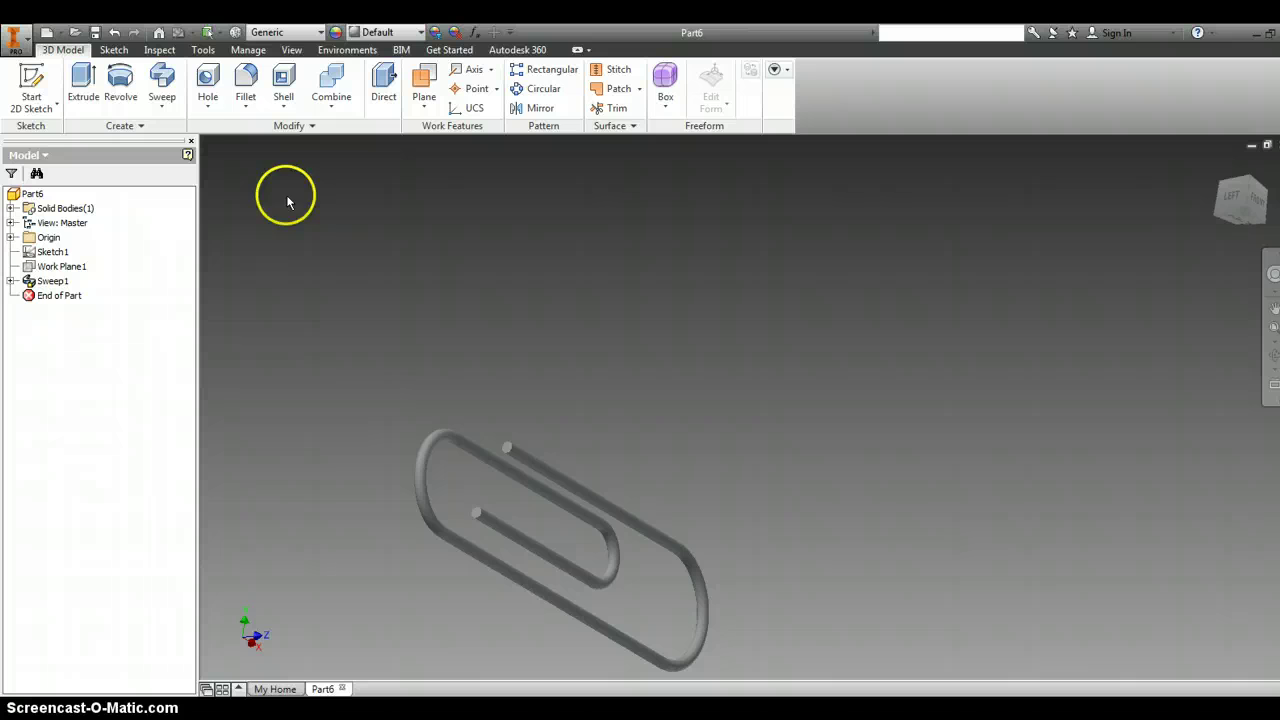
Add Chamfer1 to the selected wire end face with a .1 distance
click(246, 108)
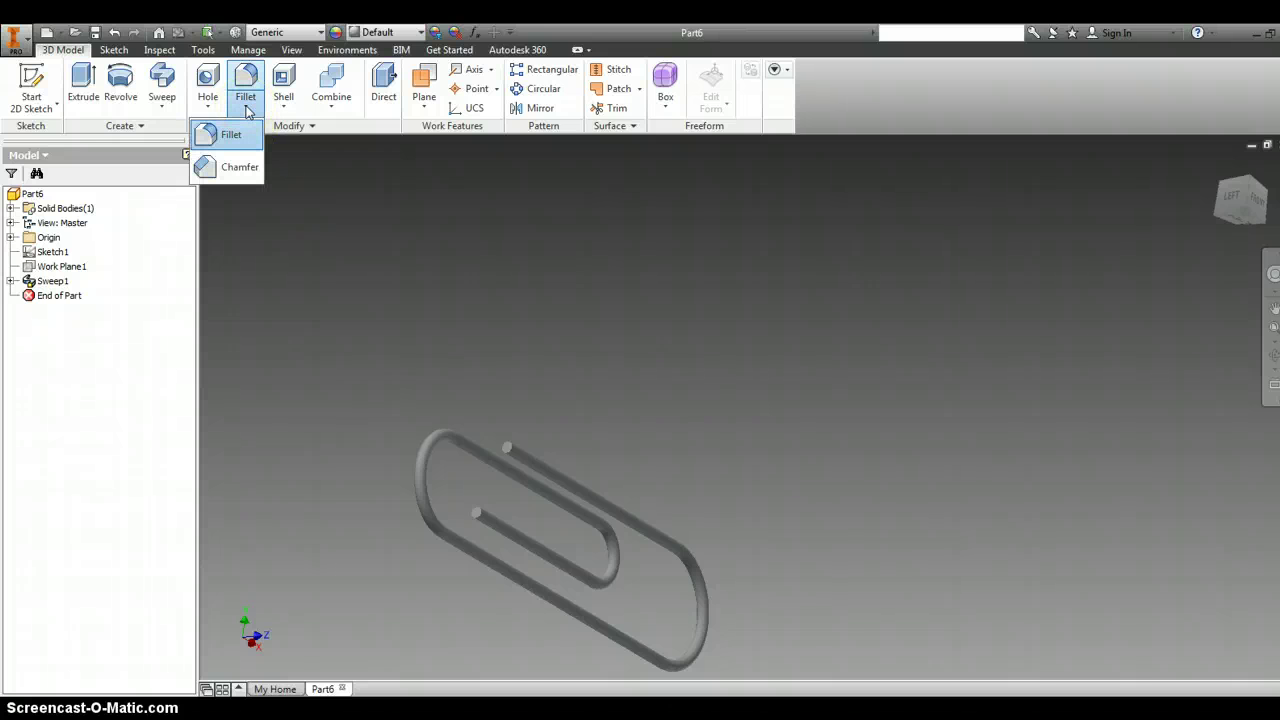
scroll(503, 452, up, 3)
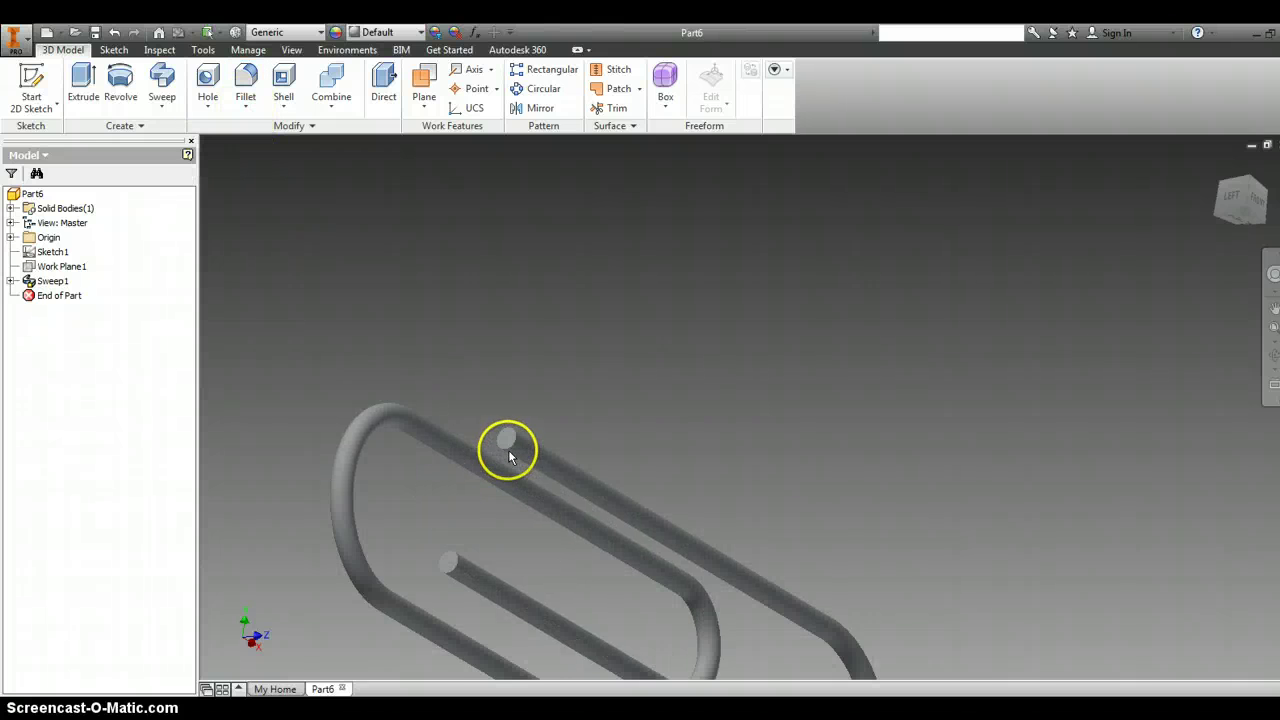
scroll(509, 456, up, 3)
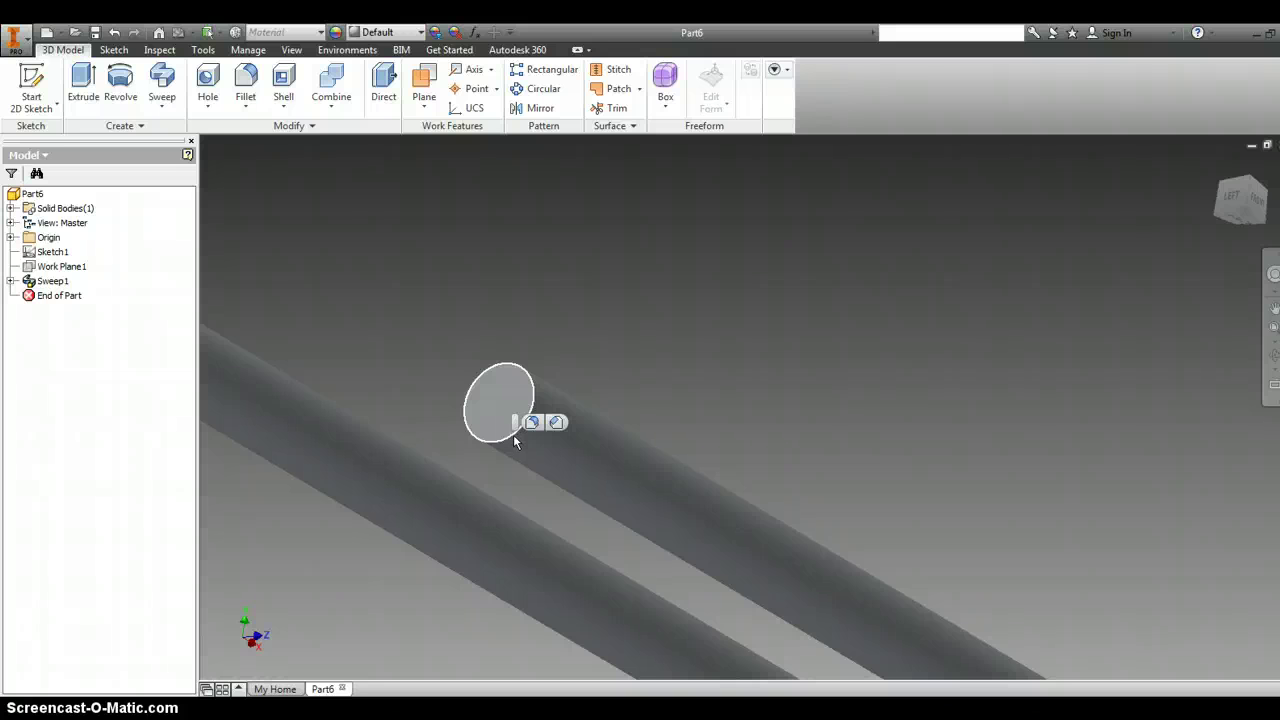
click(527, 423)
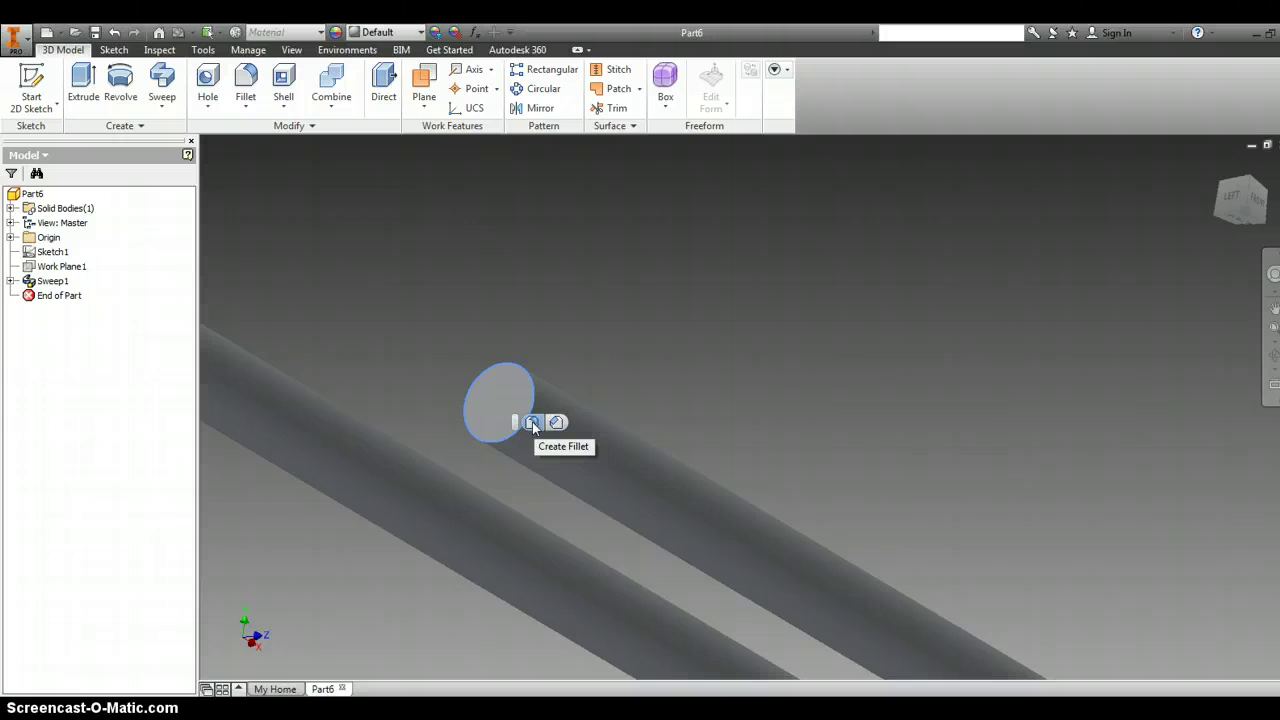
click(557, 423)
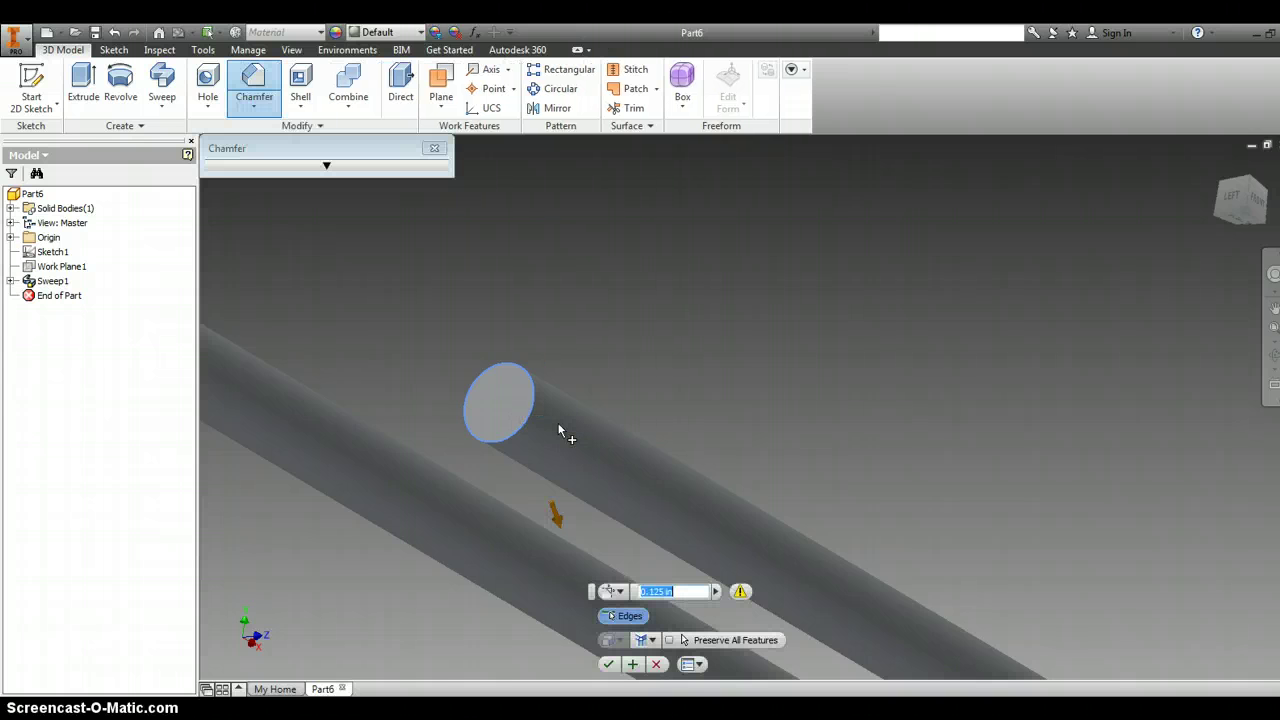
click(403, 253)
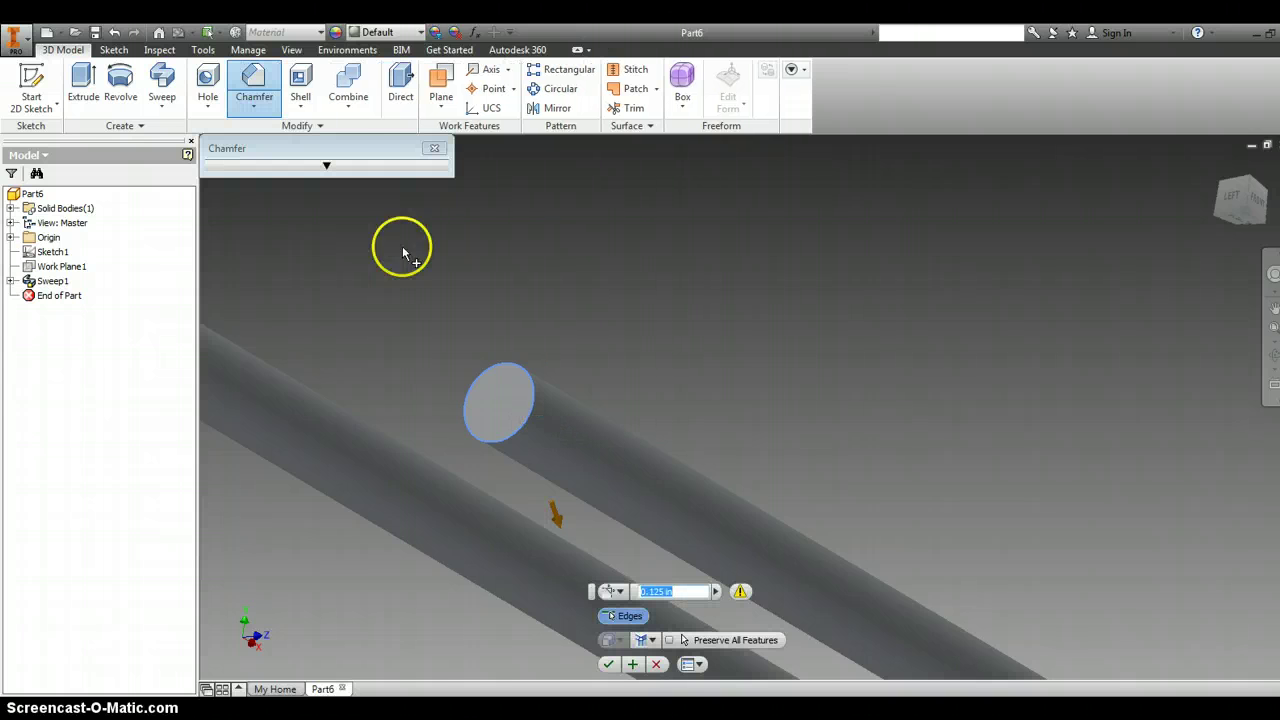
click(326, 165)
click(400, 196)
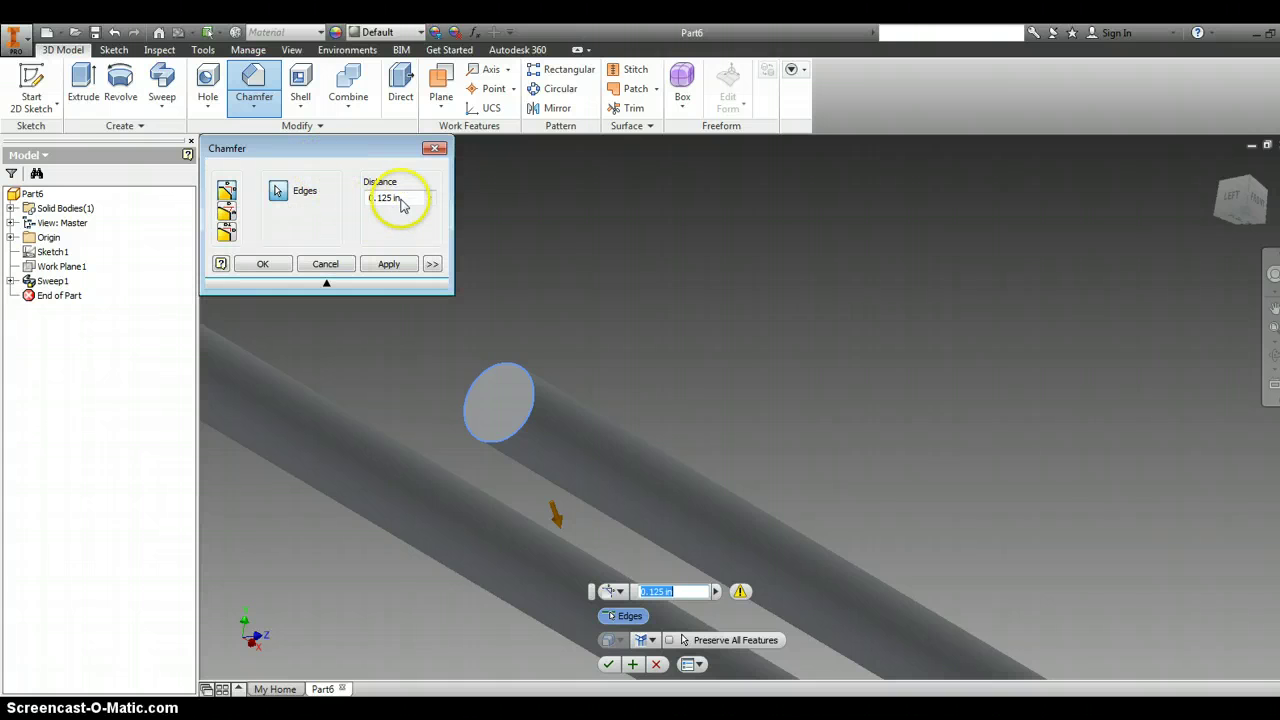
click(318, 200)
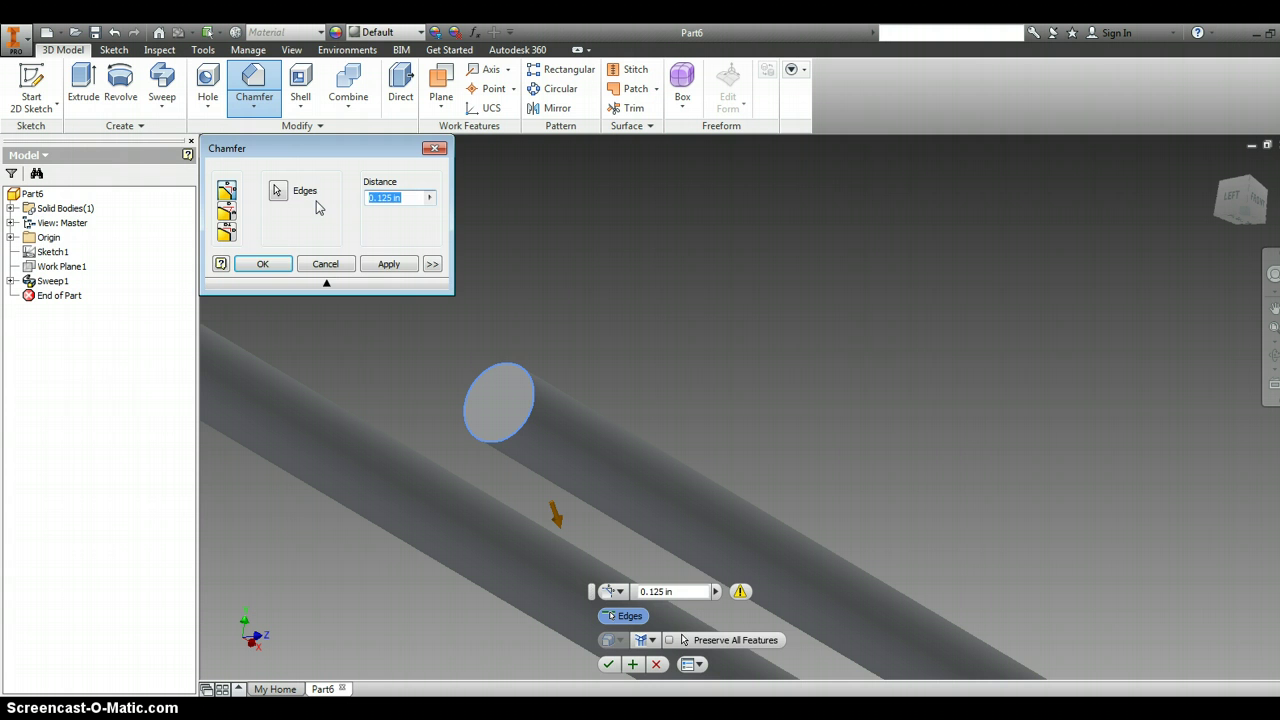
text(.1)
click(293, 208)
key(Return)
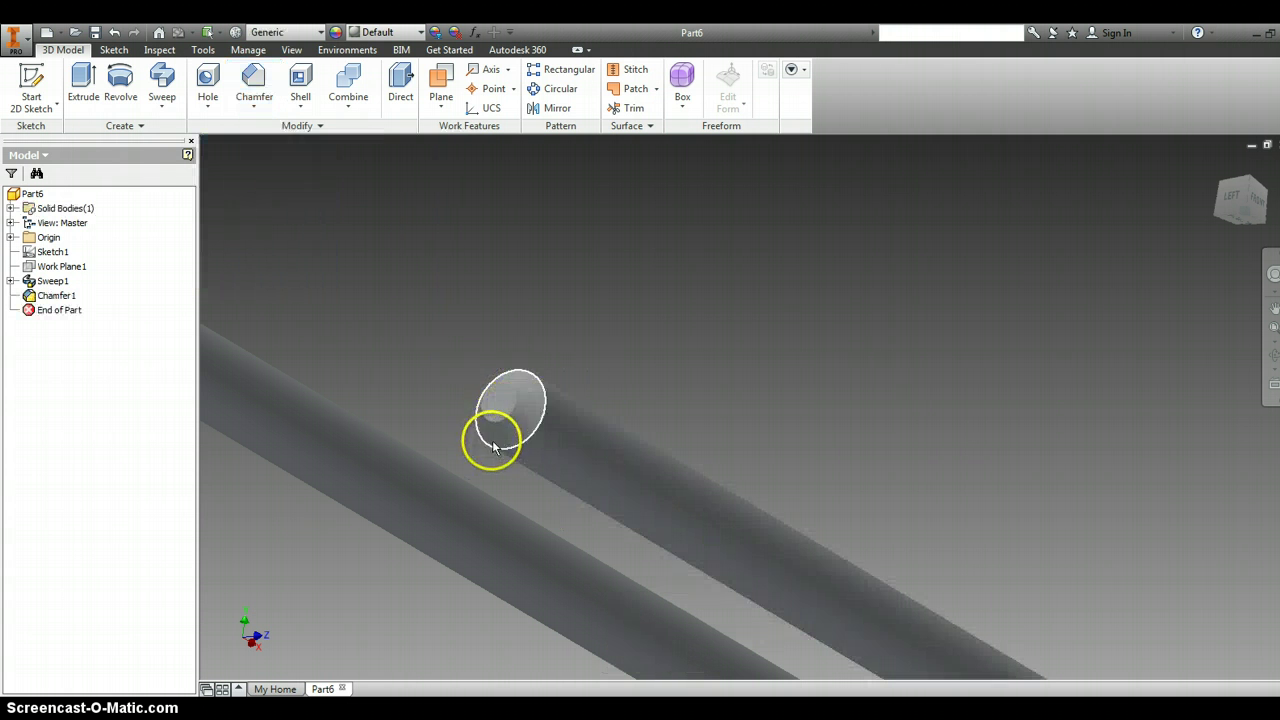
Add Chamfer2 with distance .01 to the clip's other wire end
scroll(494, 447, down, 5)
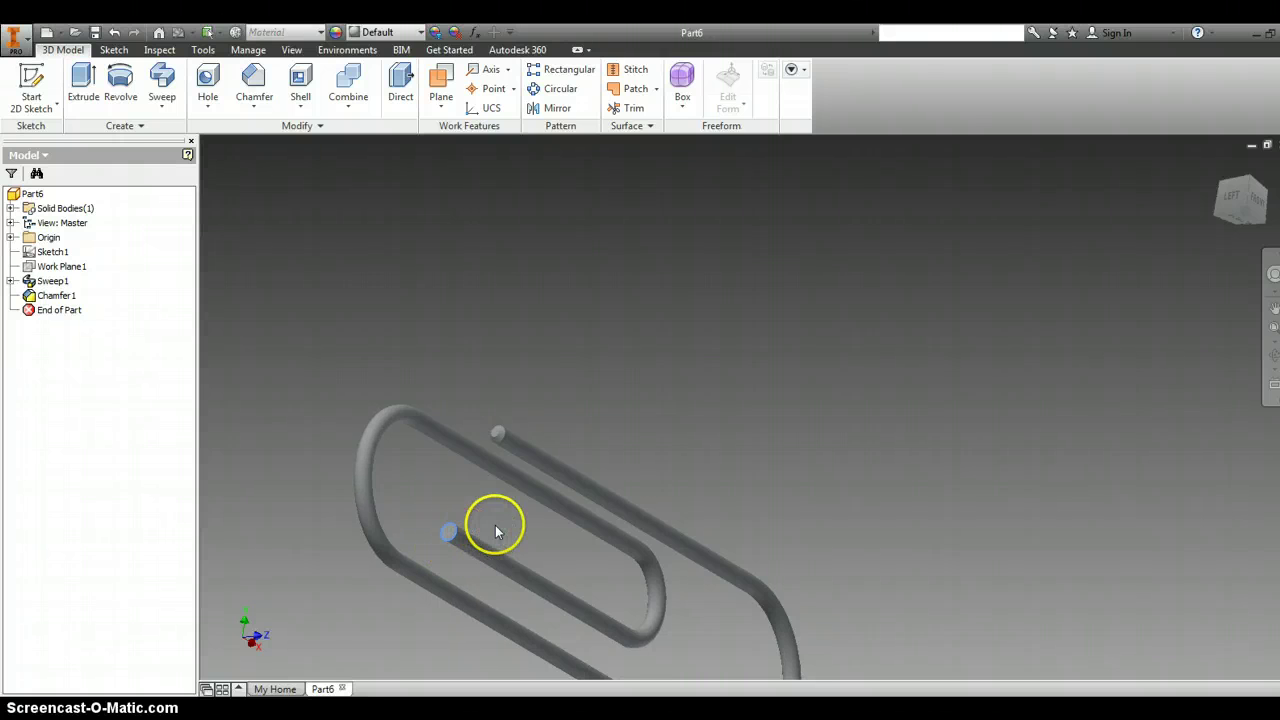
click(497, 532)
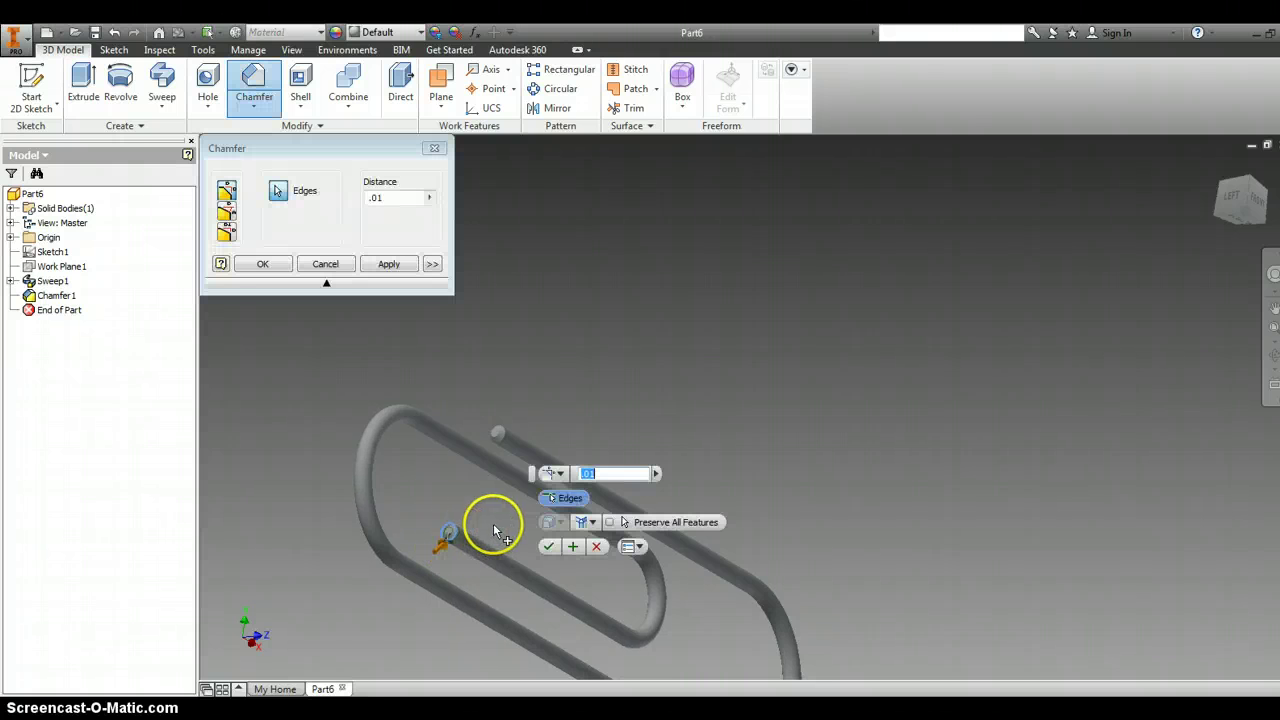
click(262, 264)
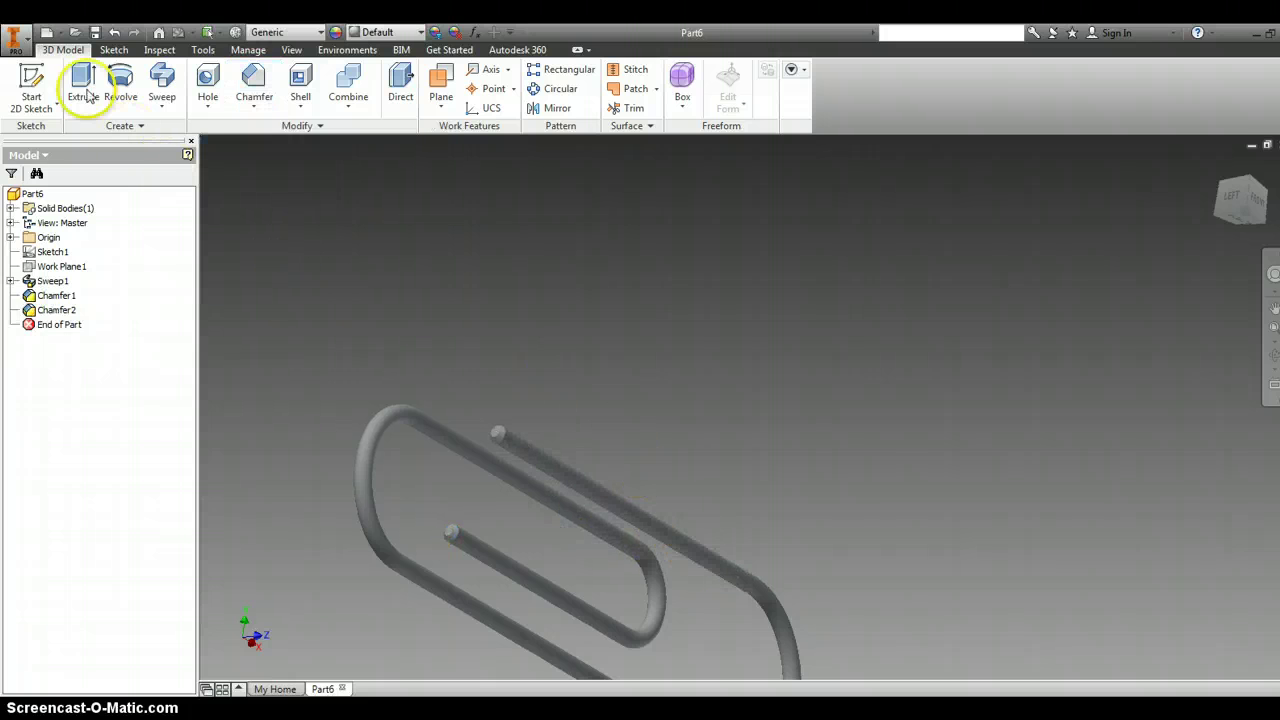
Show the Save As submenu from the application menu for Part6
click(14, 40)
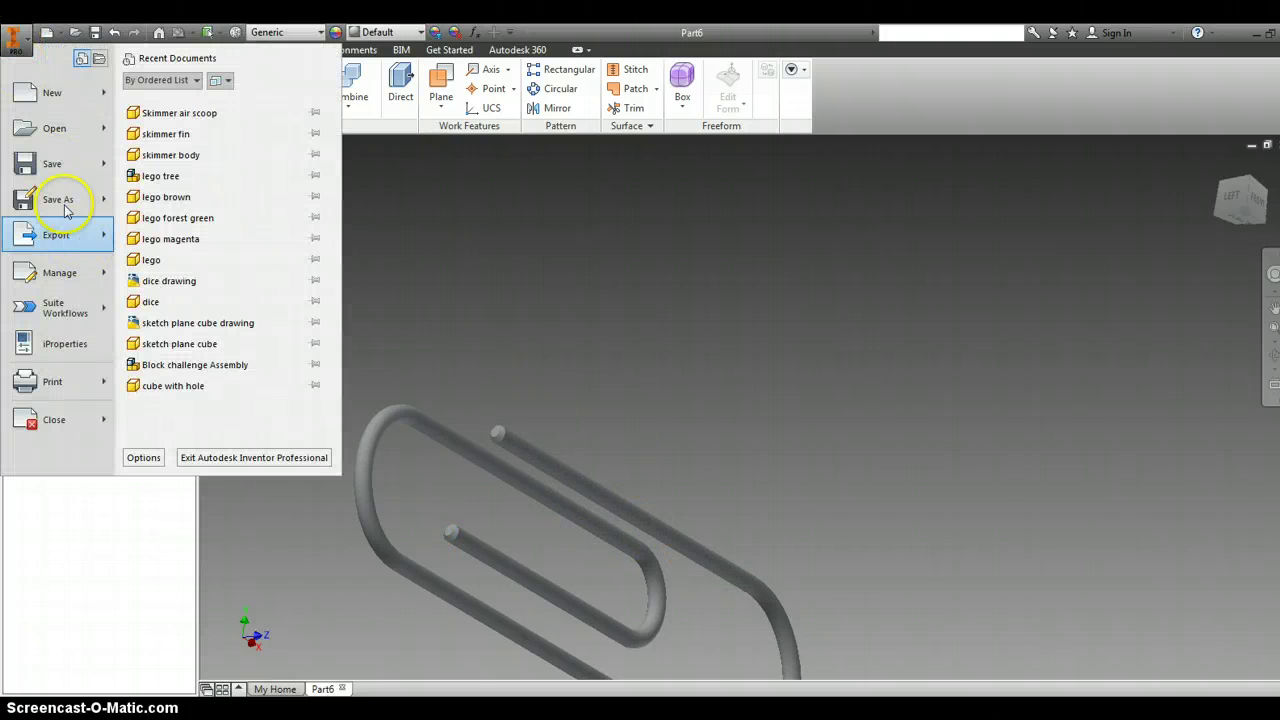
mouse_move(65, 203)
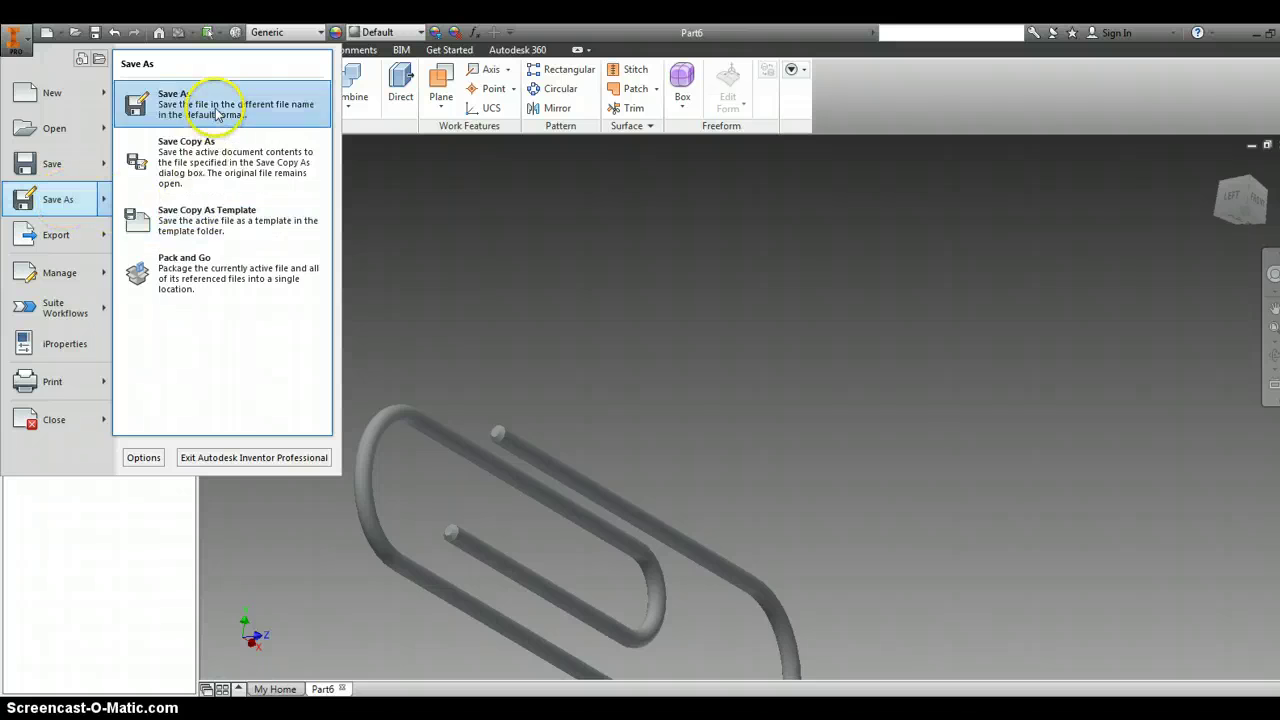